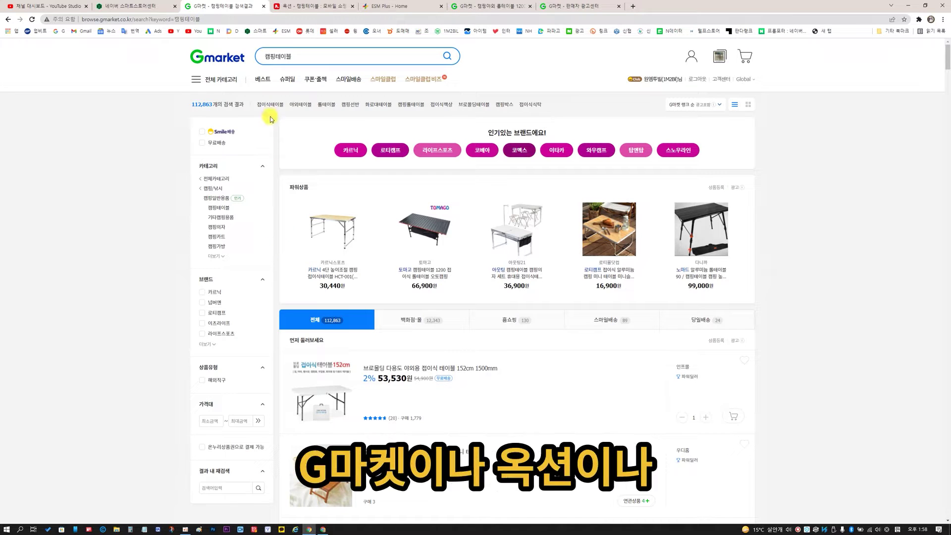
Step: Search Auction for 캠핑테이블 and examine the 먼저 둘러보세요 keyword ads in Gmarket's results for the same term
click(279, 6)
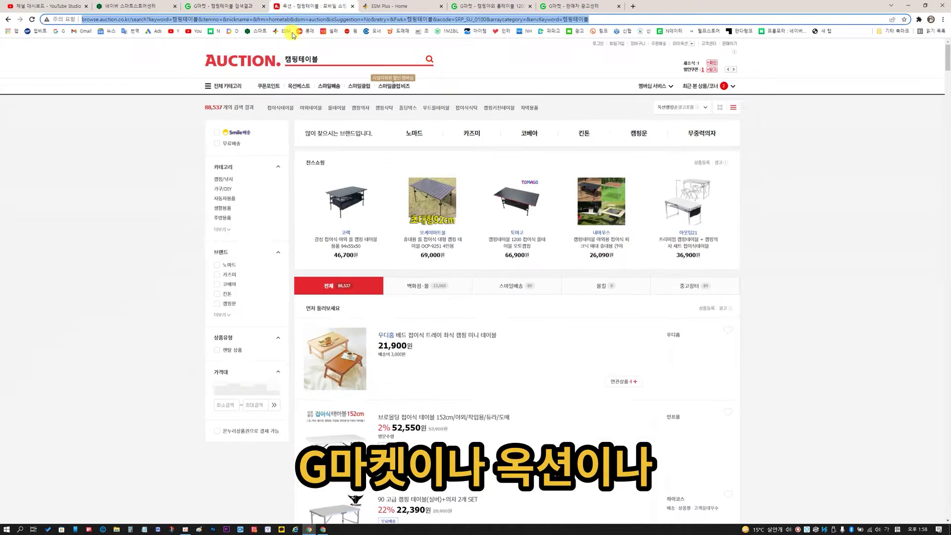
click(429, 59)
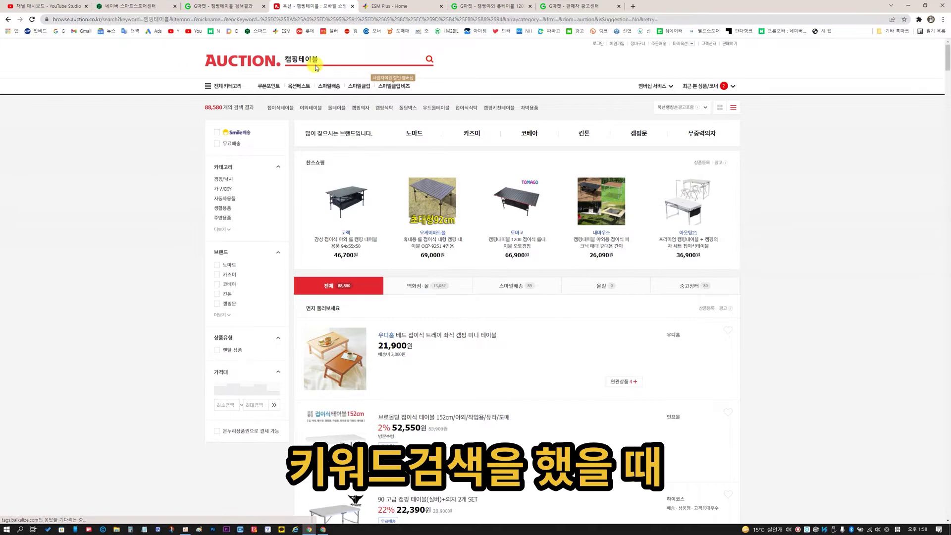
click(218, 6)
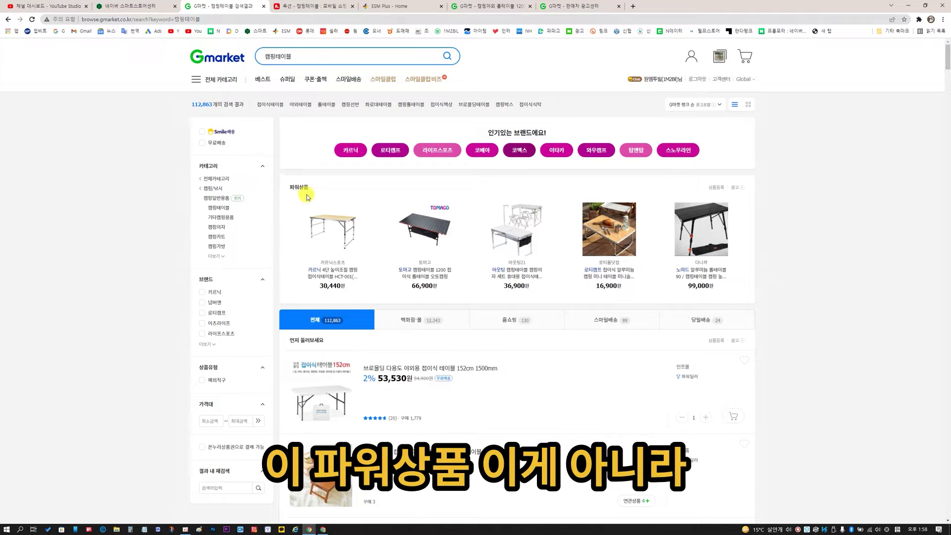
scroll(282, 188, down, 2)
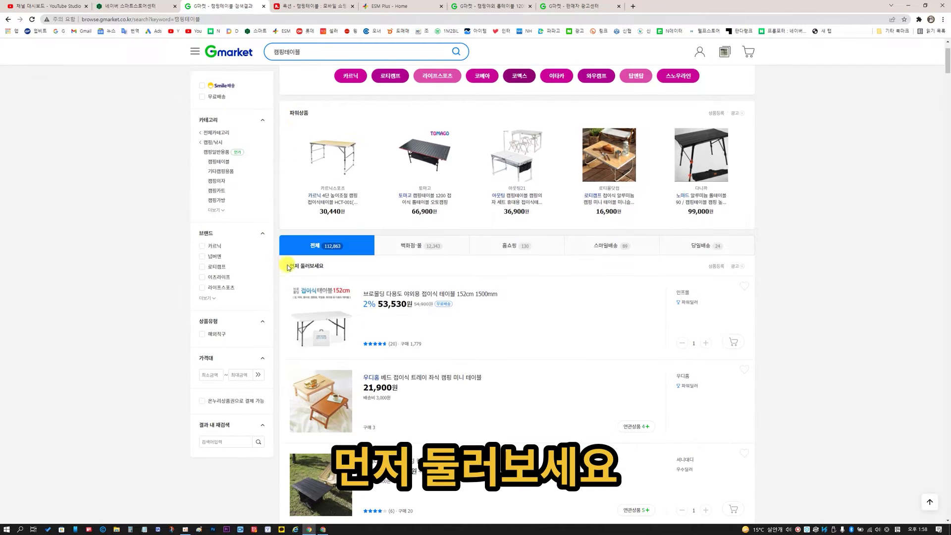
scroll(291, 265, down, 1)
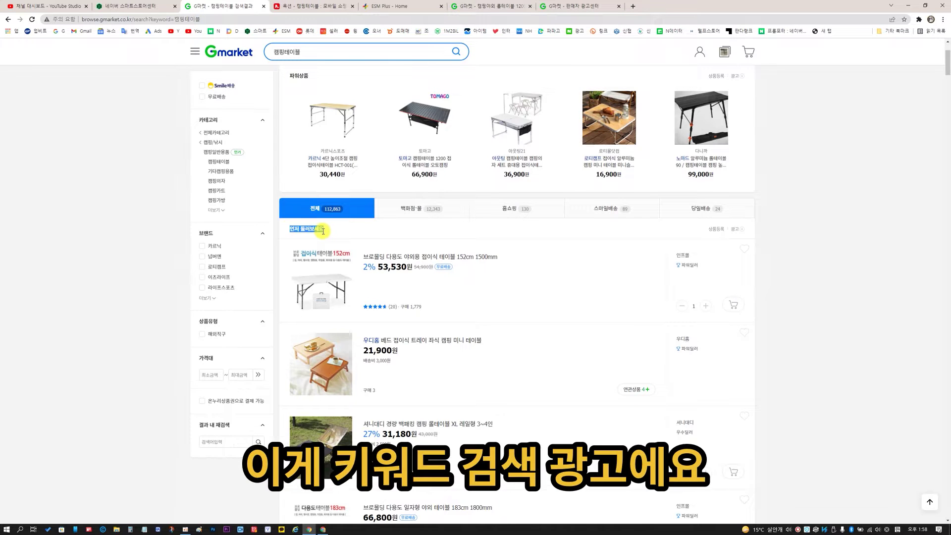
scroll(527, 216, down, 3)
scroll(527, 216, up, 5)
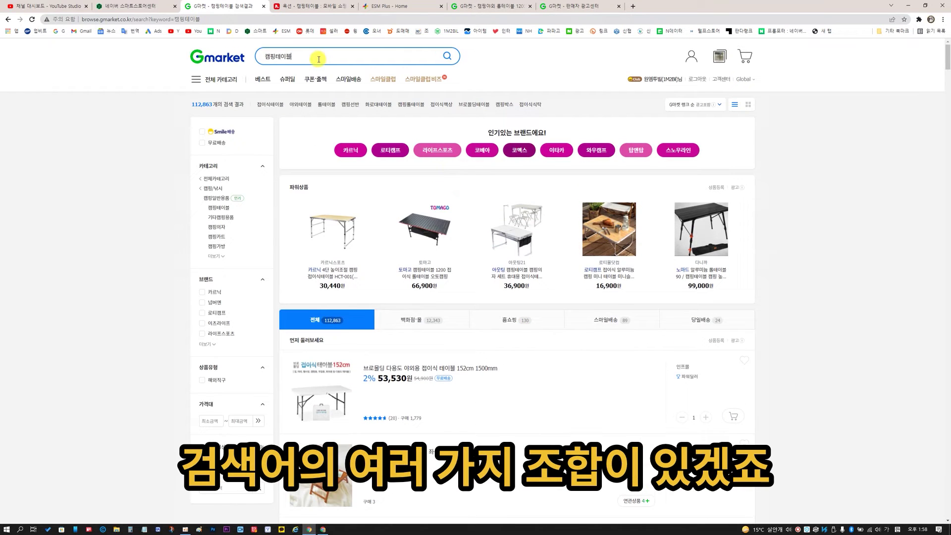
Step: Search Gmarket for 캠핑식탁 in place of the current search term
click(319, 59)
key(BackSpace)
key(BackSpace)
key(BackSpace)
key(BackSpace)
key(BackSpace)
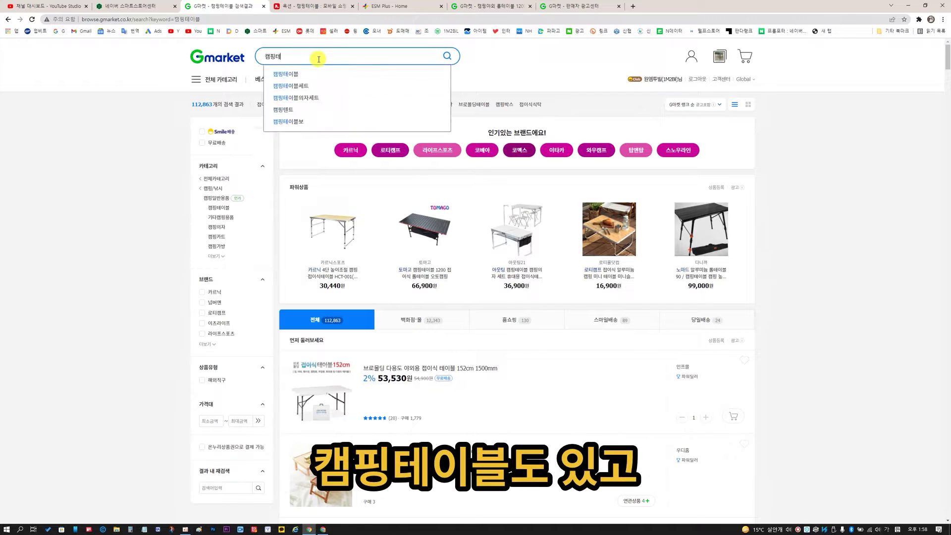
text(ㅋ캠핑식탁)
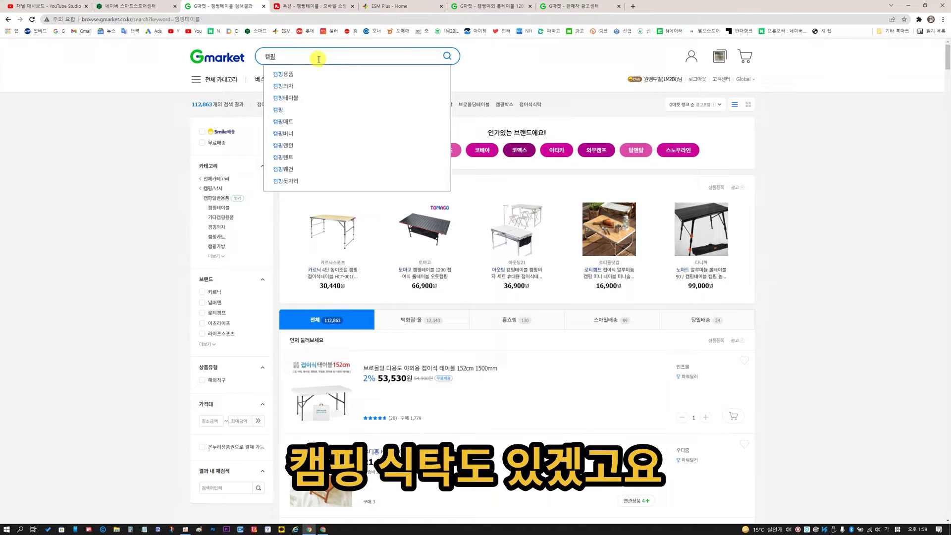
key(Return)
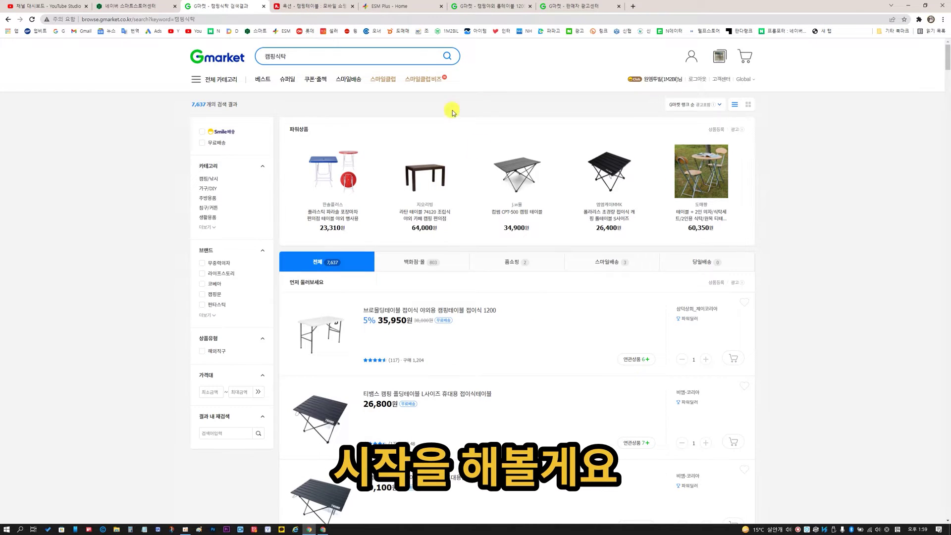
Step: Switch to ESM Plus and check the seller deposit for the G마켓 and A옥션 accounts
click(391, 6)
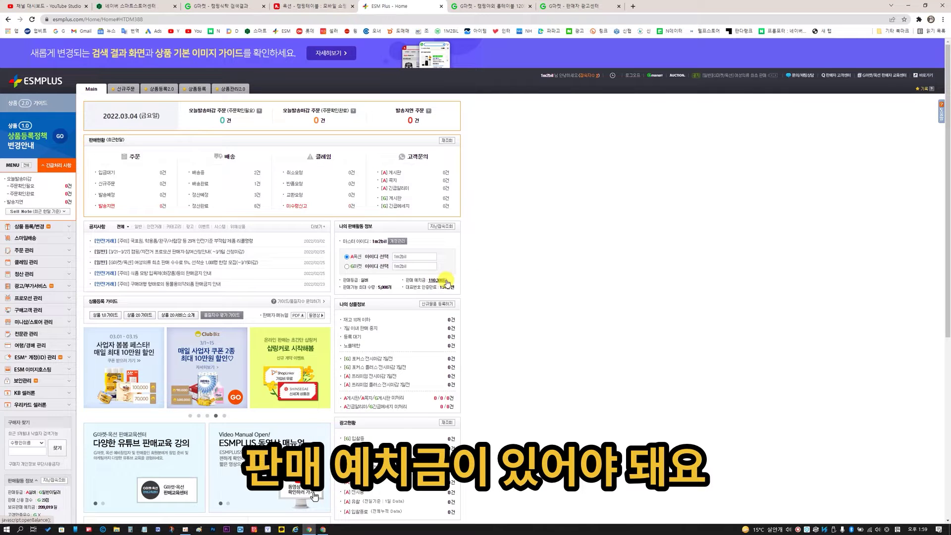
click(346, 266)
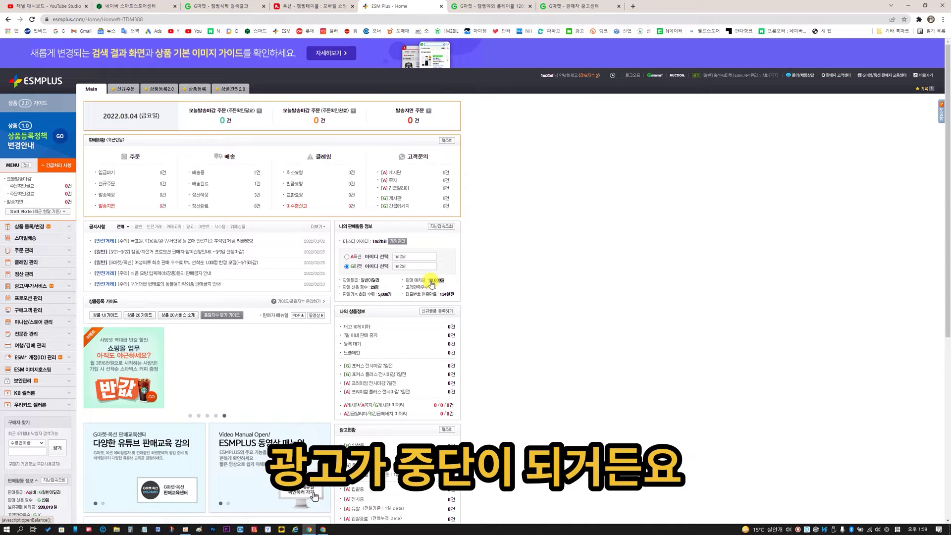
click(347, 257)
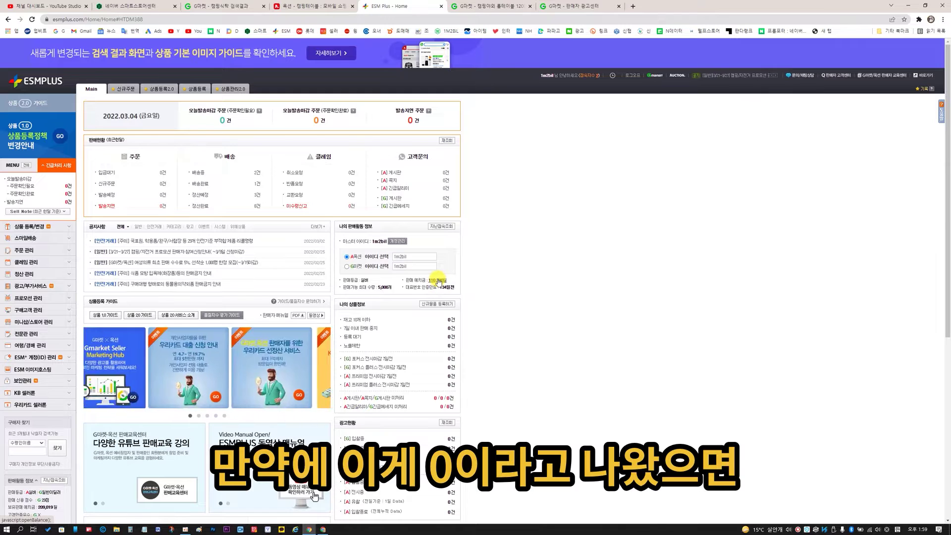
Step: Open the seller deposit management page and view the usage history of the G마켓 and 옥션 accounts
click(429, 280)
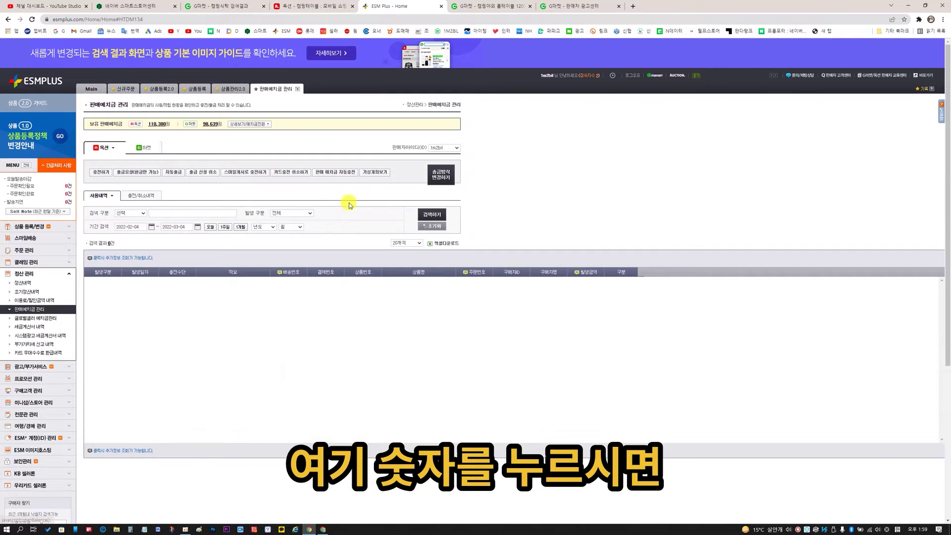
click(148, 148)
click(113, 151)
Step: Try setting up a 100,000원 credit card top-up of the seller deposit, close the form without paying, and look over the deposit history
click(100, 179)
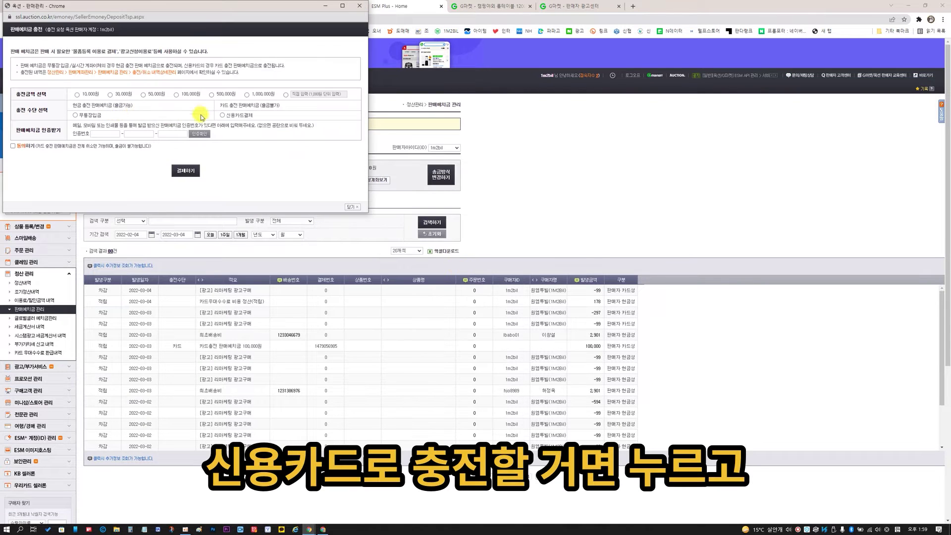
click(223, 115)
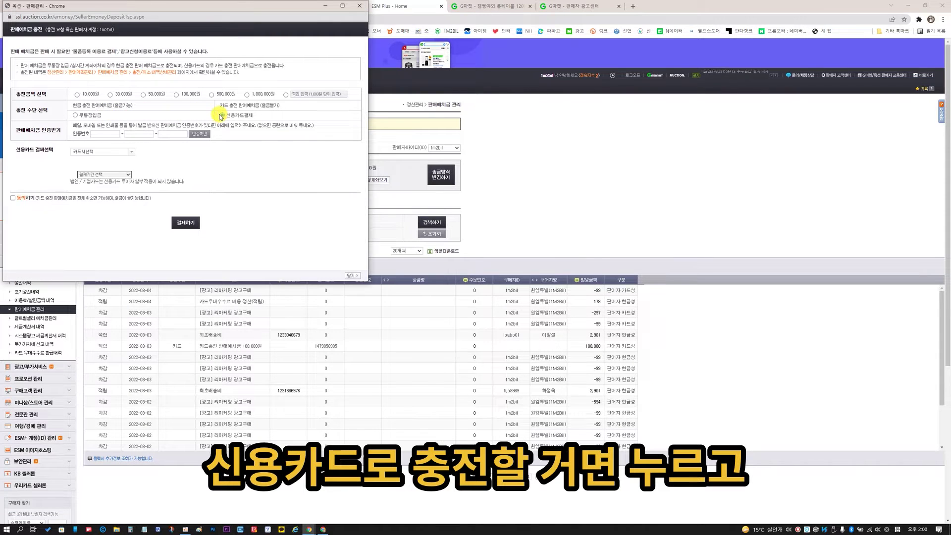
click(176, 95)
click(114, 151)
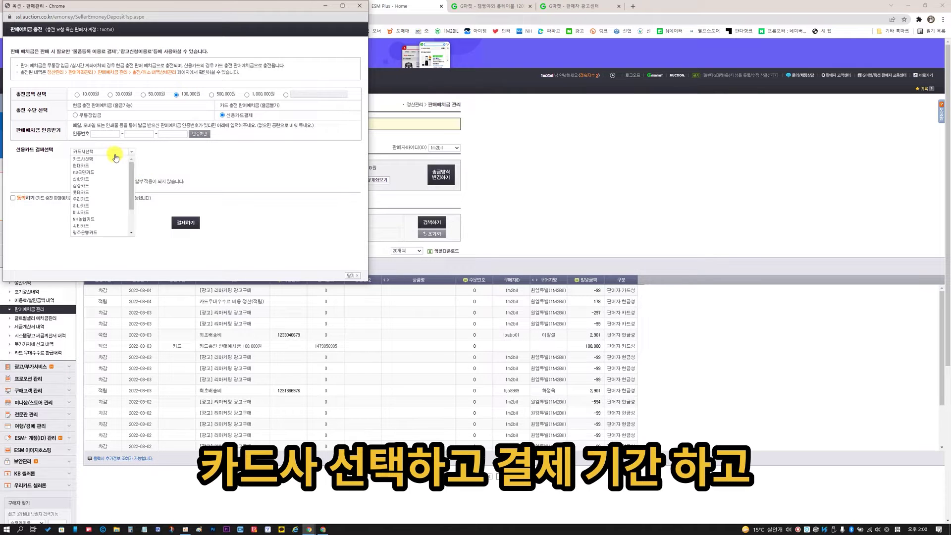
click(151, 171)
click(109, 170)
click(158, 174)
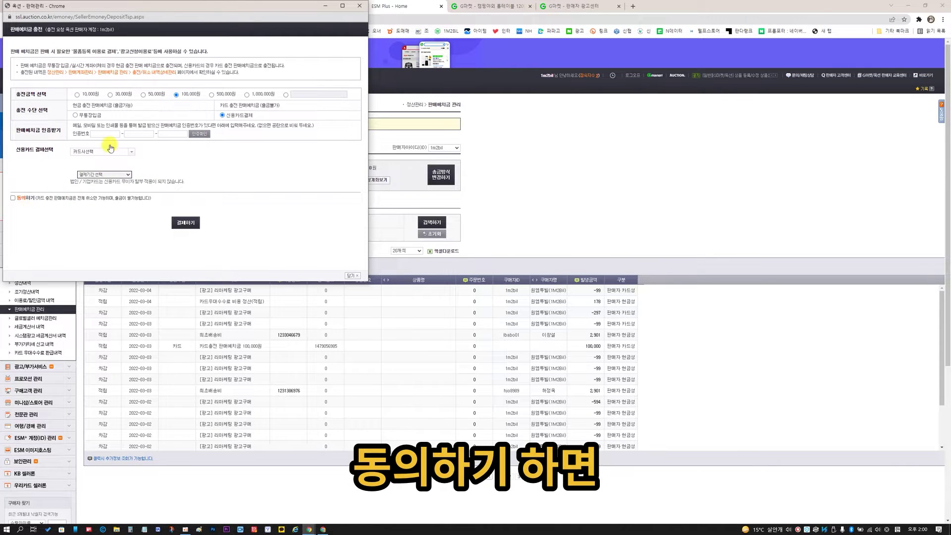
click(359, 6)
click(104, 149)
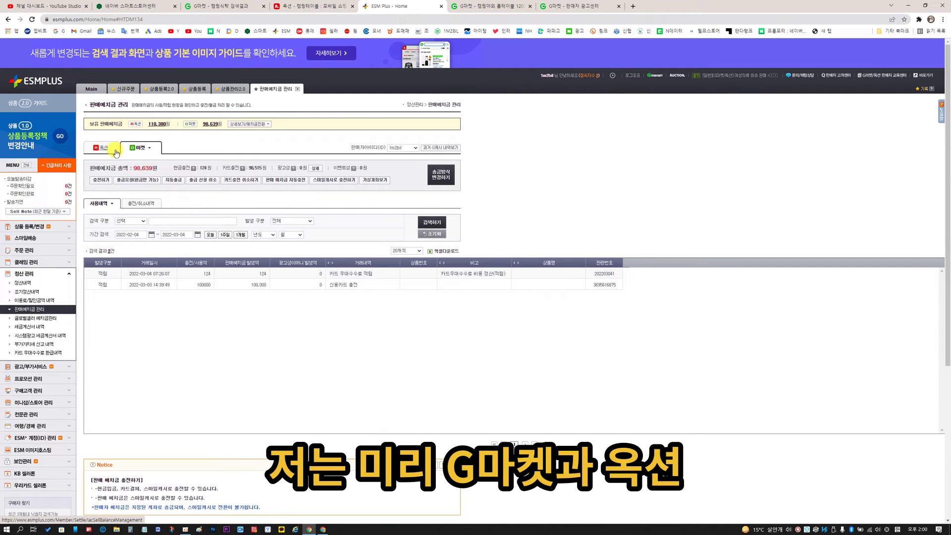
click(128, 151)
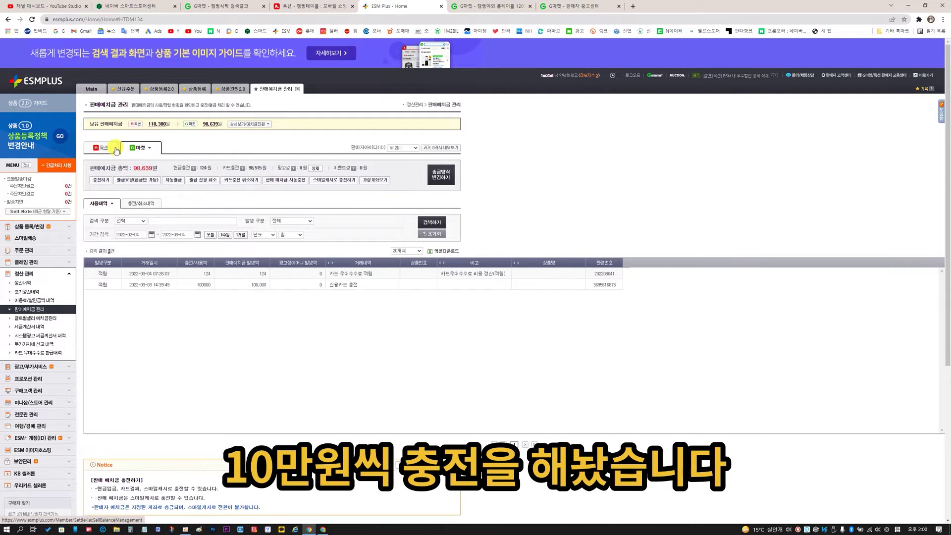
Step: Return to the ESM Plus main page and open the 지마켓 광고센터 from the advertising services
click(91, 88)
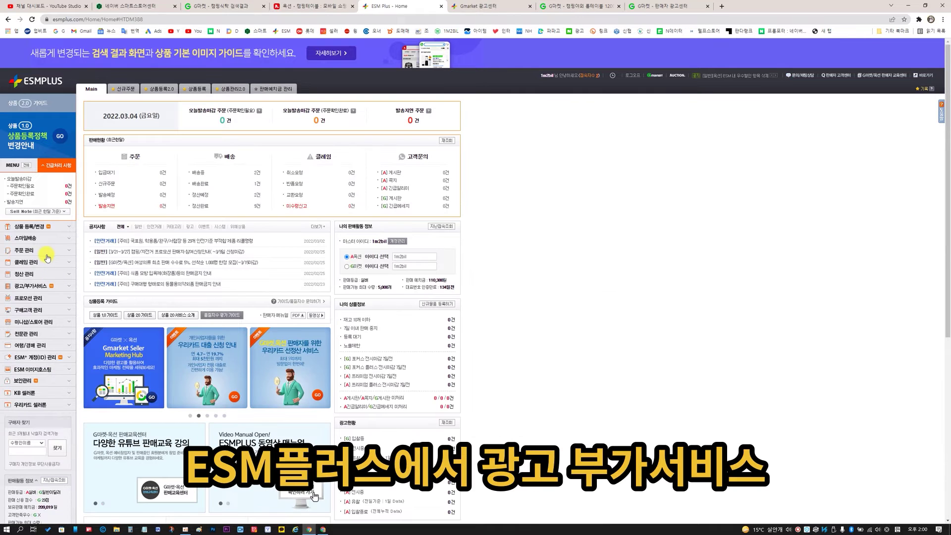
click(40, 288)
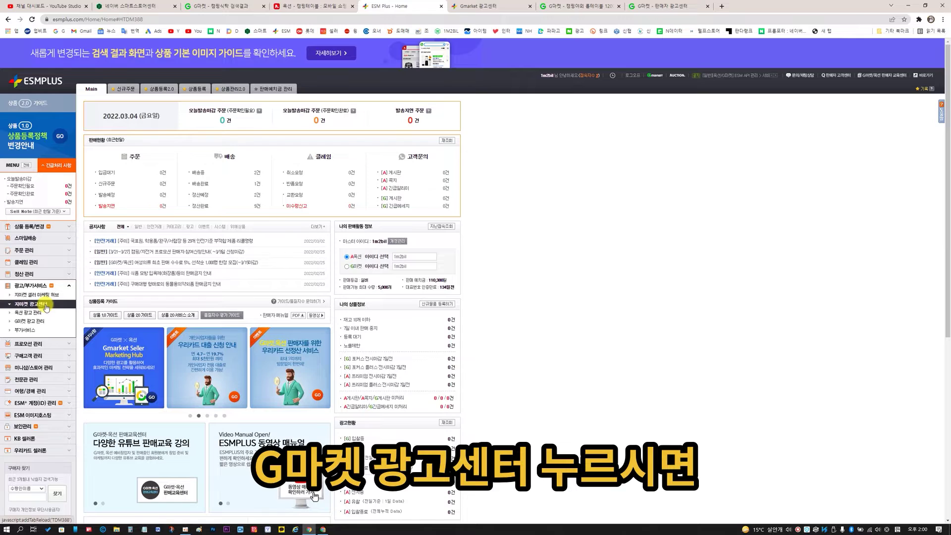
click(46, 308)
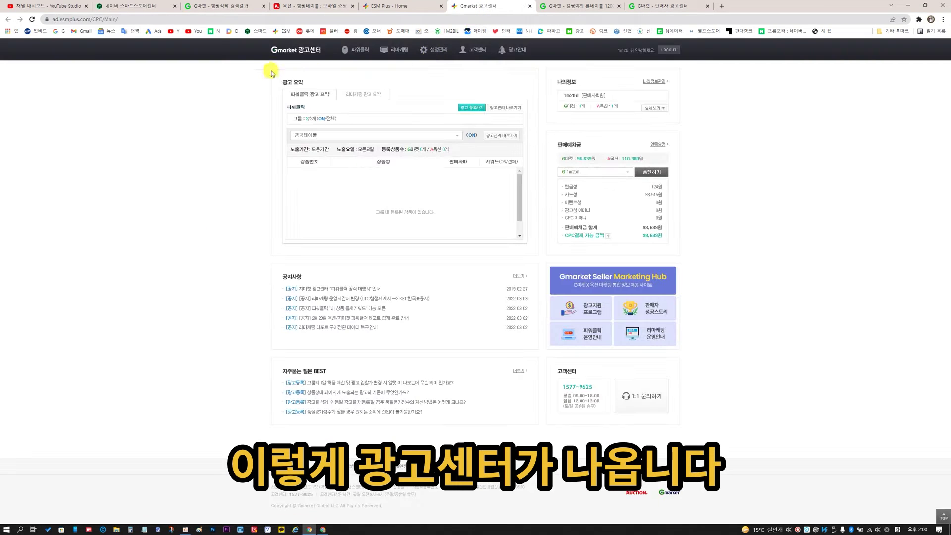
Step: Start a new 파워클릭 ad registration with the 일반등록 type
mouse_move(352, 51)
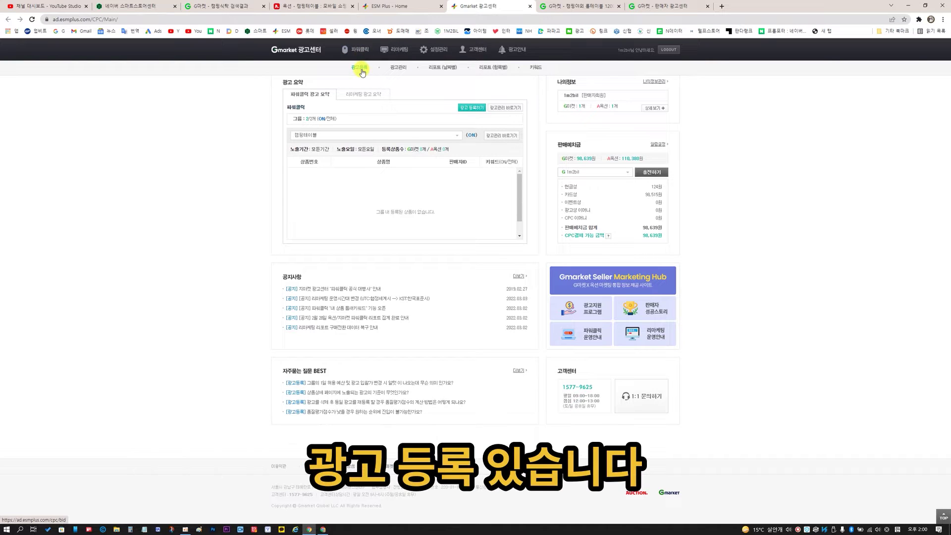
click(362, 70)
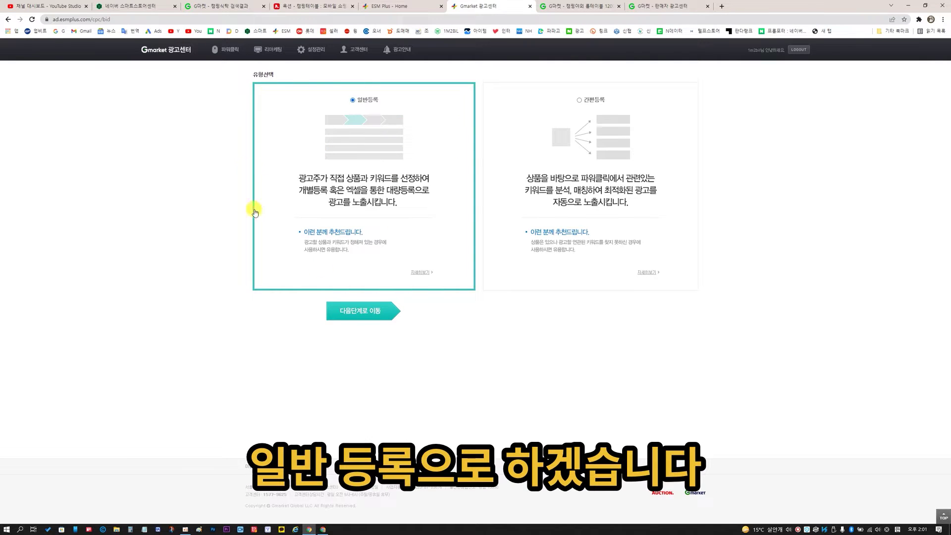
click(364, 311)
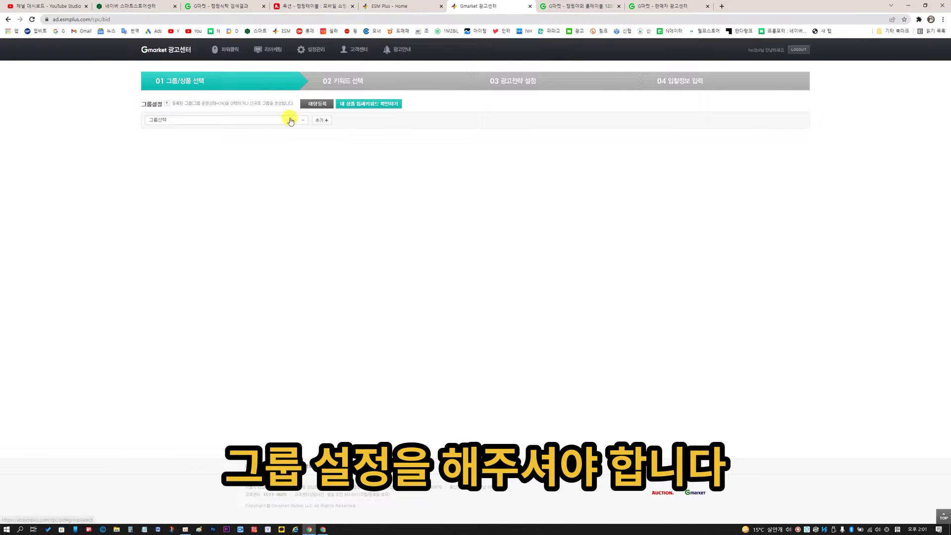
Step: Choose 캠핑테이블 as the ad group for the registration
click(323, 121)
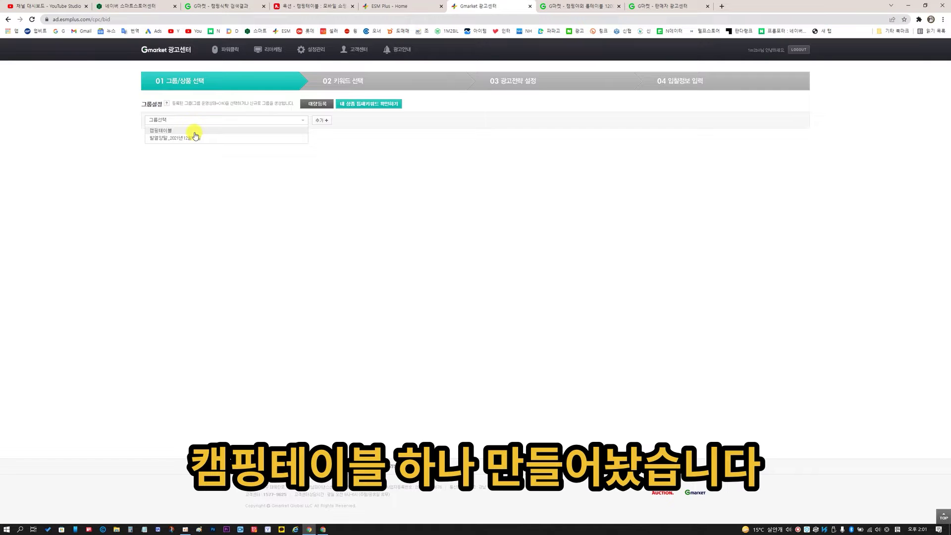
click(195, 131)
click(226, 234)
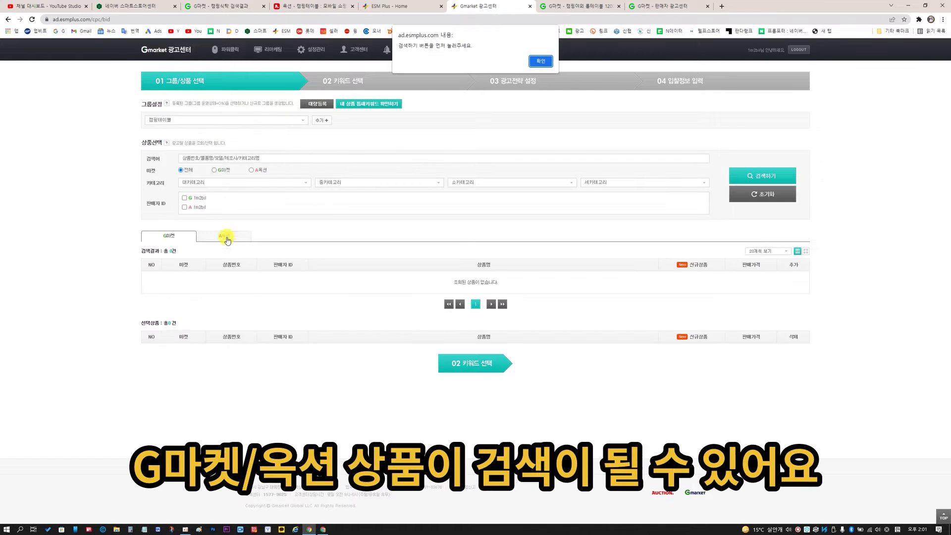
click(540, 60)
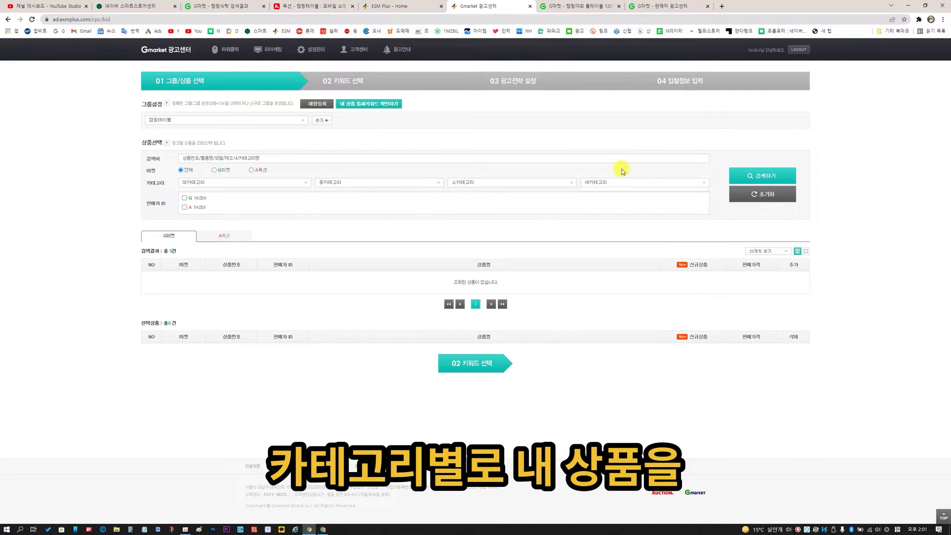
Step: Search the seller's products for 캠핑테이블 and add the G마켓 item 캠핑야외 롤테이블 1200 경량 알루미늄 피크닉 테이블 to the ad
click(431, 159)
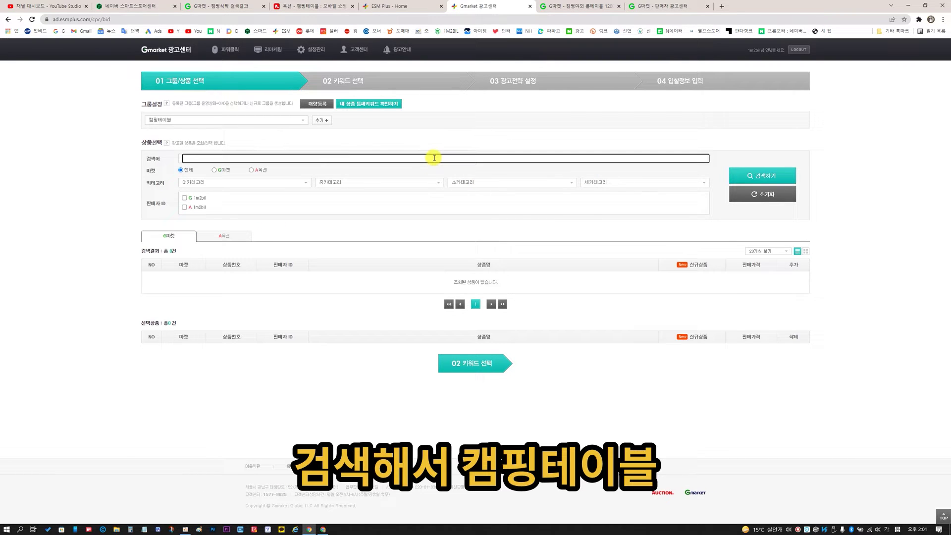
text(캠핑테이블)
key(Return)
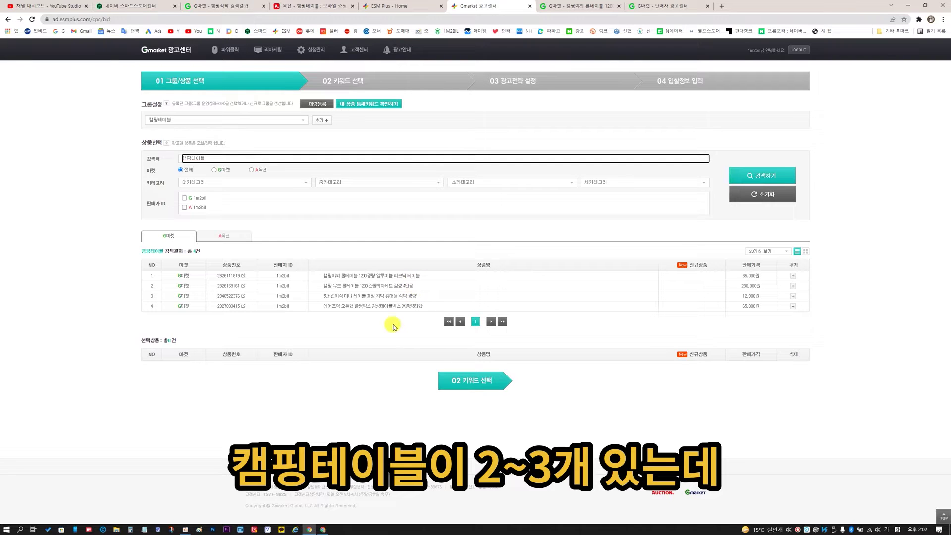
drag(323, 275, 417, 276)
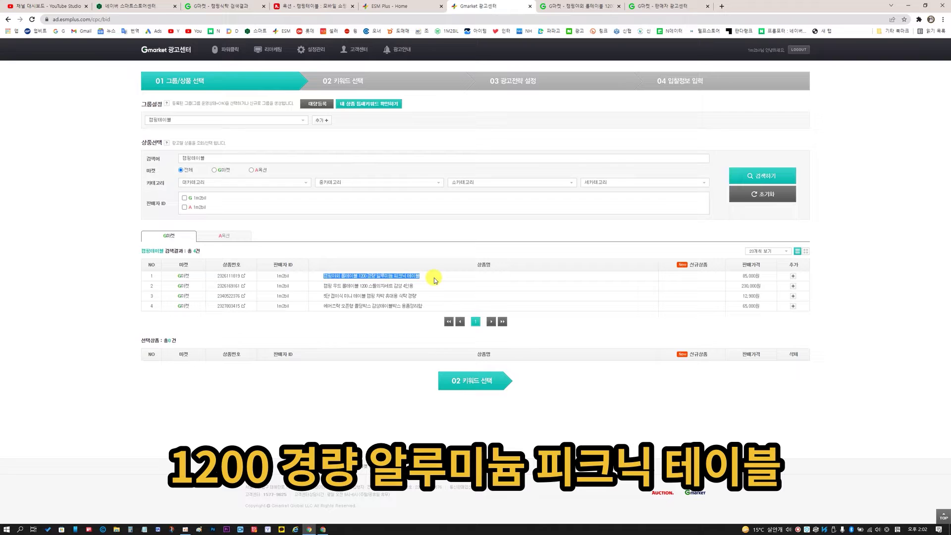
click(438, 280)
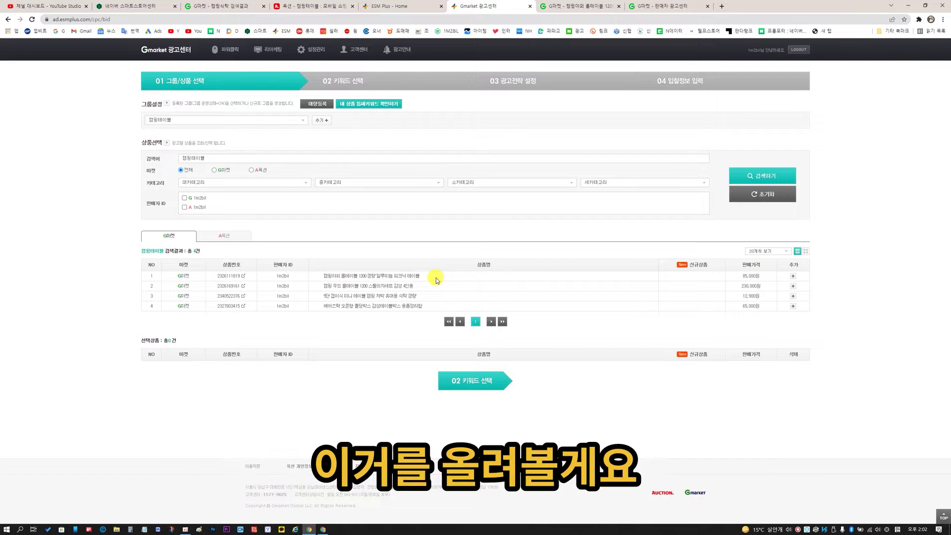
click(793, 277)
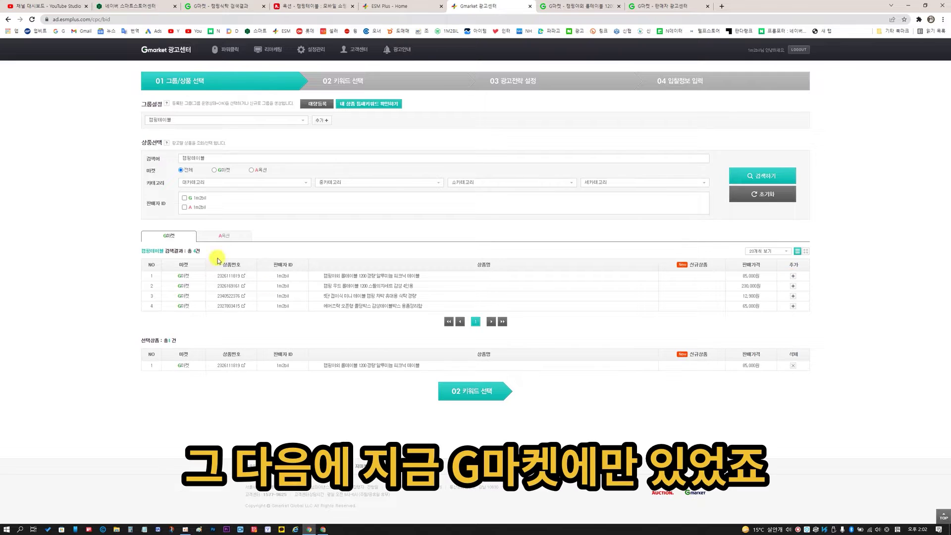
Step: Add the matching 옥션 item 캠핑야외 롤테이블 1200 경량 알루미늄 피크닉 테이블 to the ad and continue to keyword selection
click(224, 237)
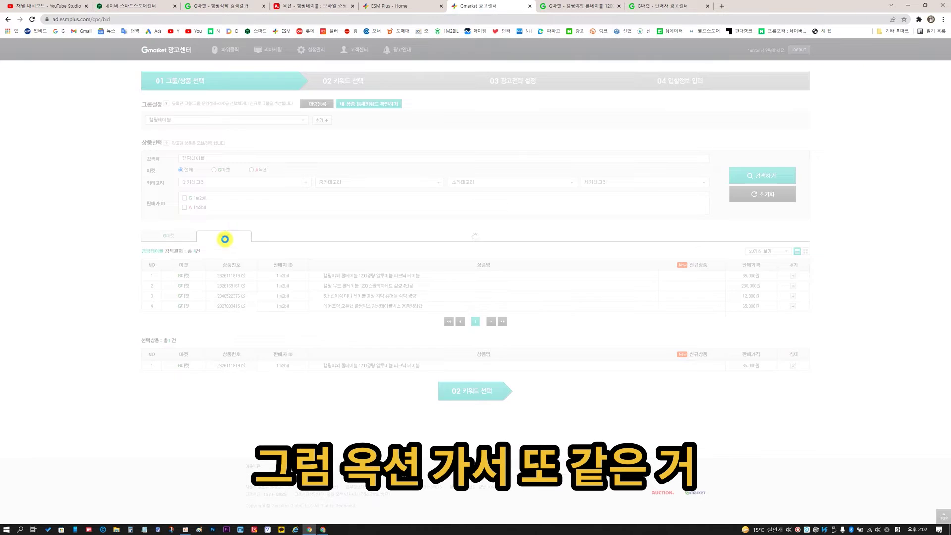
drag(320, 286, 502, 288)
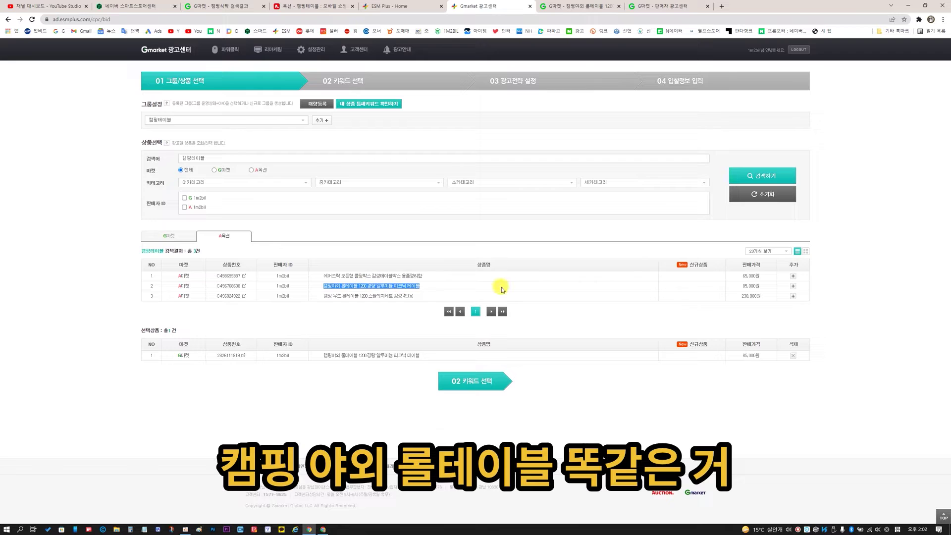
click(794, 286)
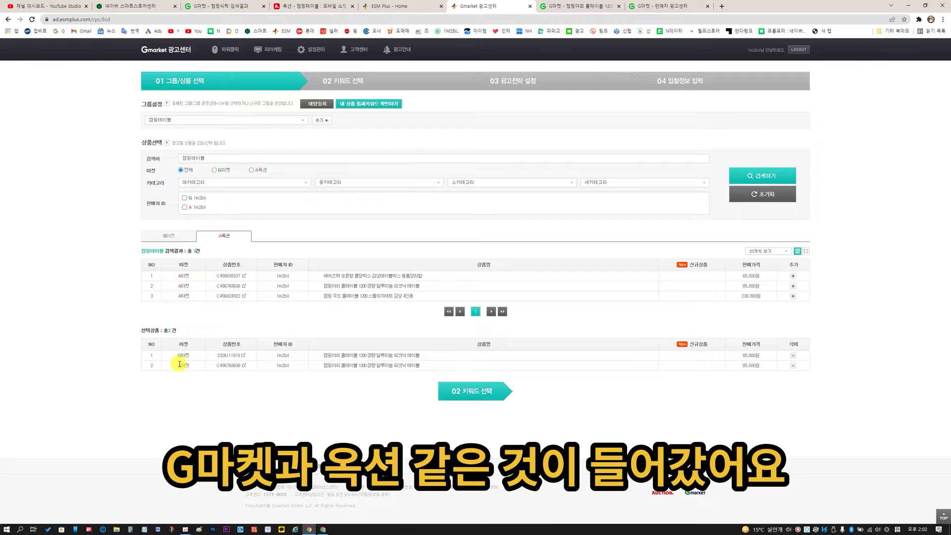
drag(326, 361, 329, 356)
click(435, 350)
click(484, 390)
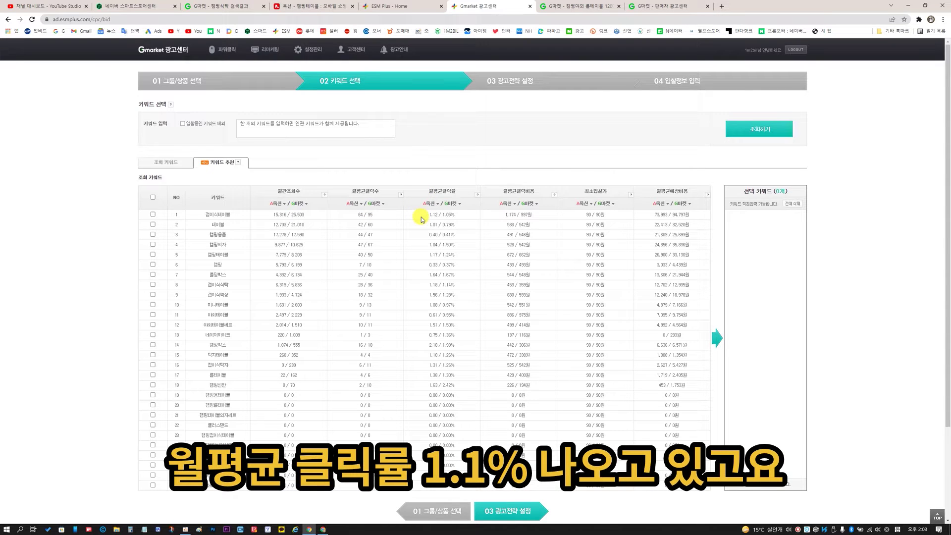
Step: Check the average click cost and estimated monthly cost of 접이식테이블, and select all the recommended keywords
drag(495, 219, 534, 216)
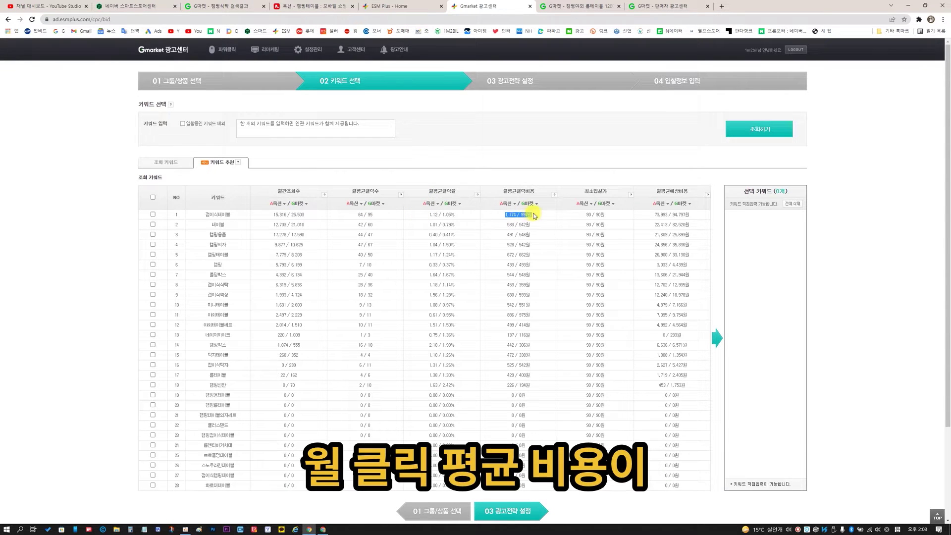
click(537, 217)
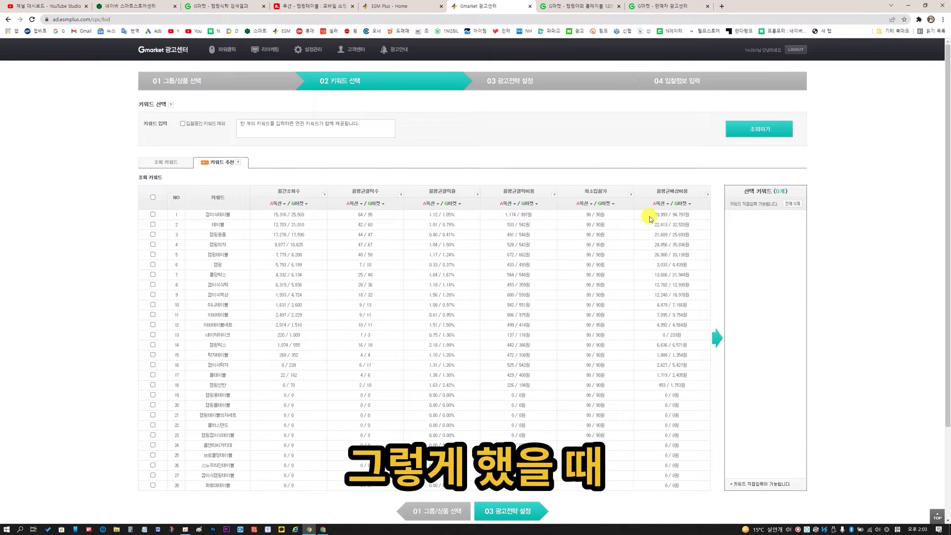
drag(653, 215, 693, 216)
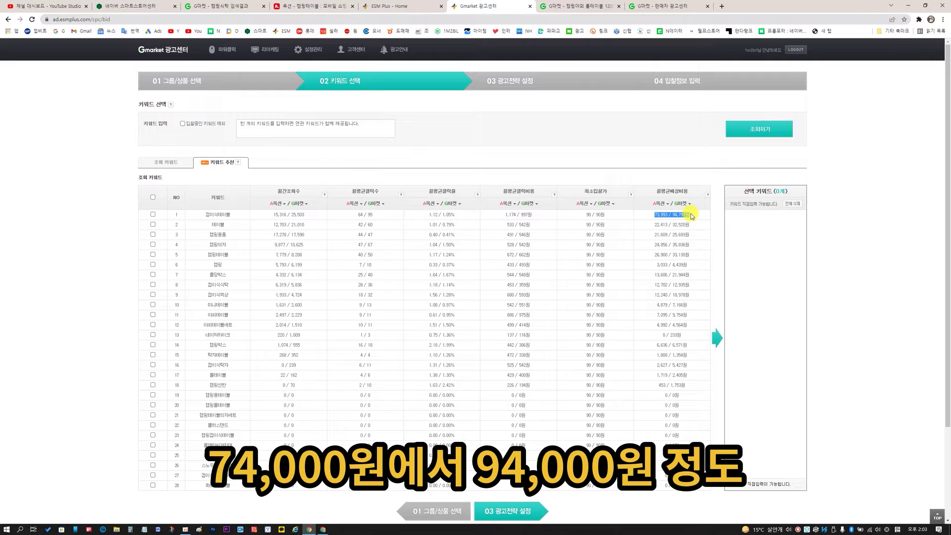
click(651, 214)
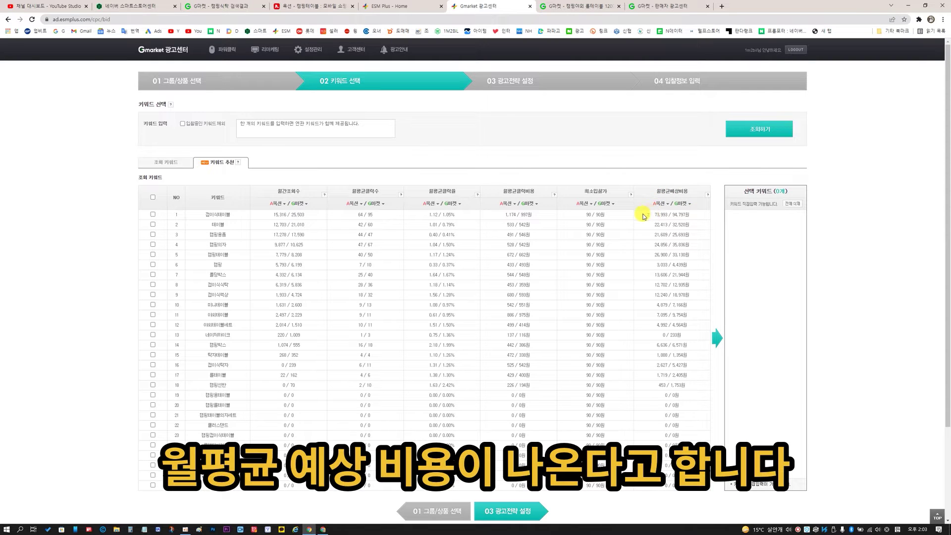
click(153, 198)
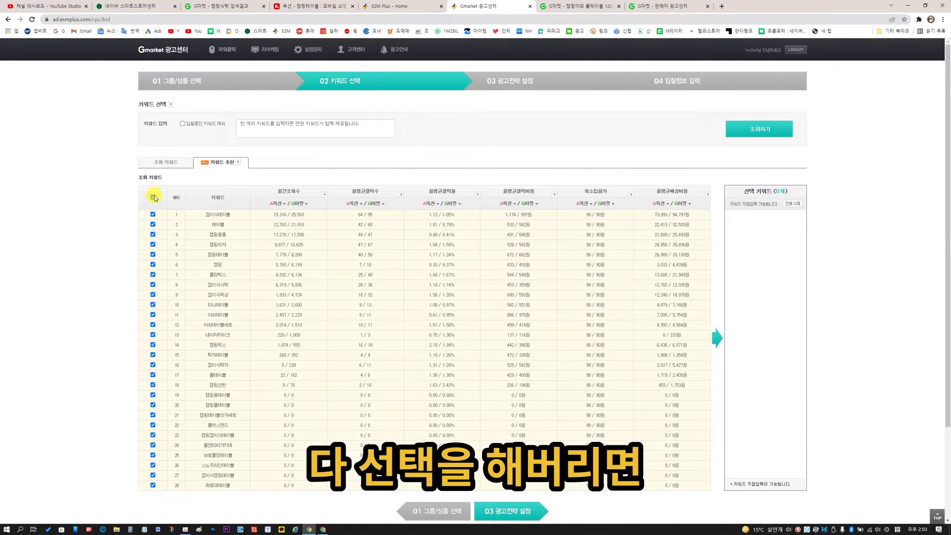
Step: Exclude unsuitable keywords such as 네이처하이크, 캠핑박스, 캠핑의자 and 폴딩박스, and add the rest to the selected keywords
click(153, 335)
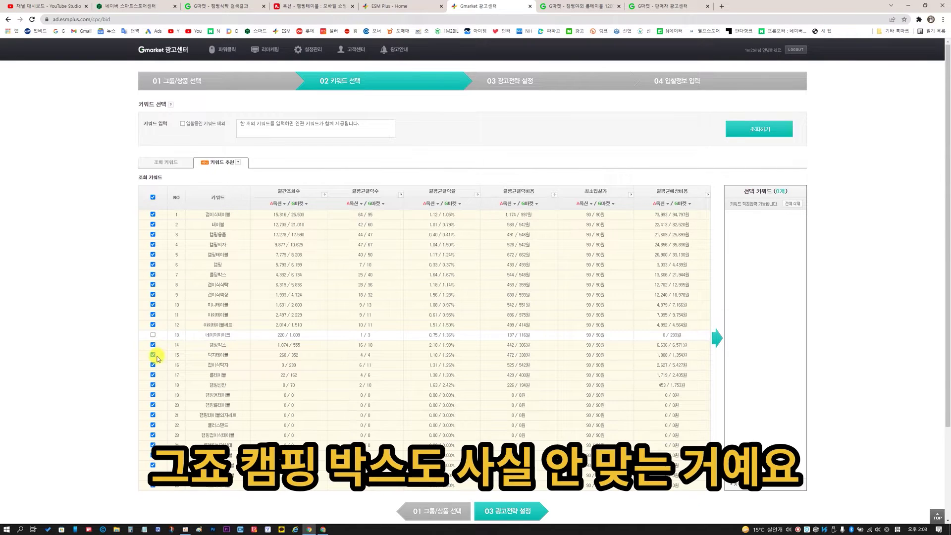
click(153, 345)
click(153, 445)
click(153, 455)
click(153, 466)
click(153, 485)
click(153, 244)
click(153, 274)
click(153, 415)
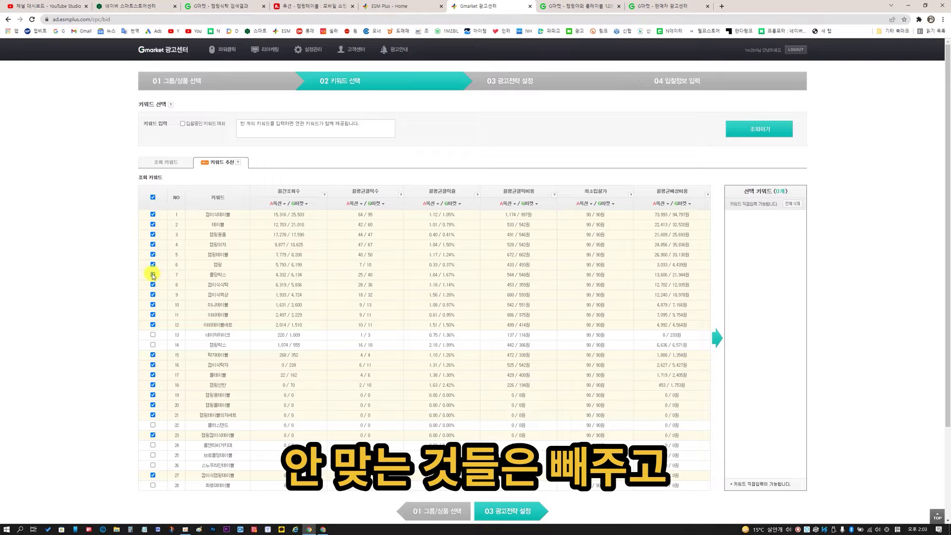
click(716, 338)
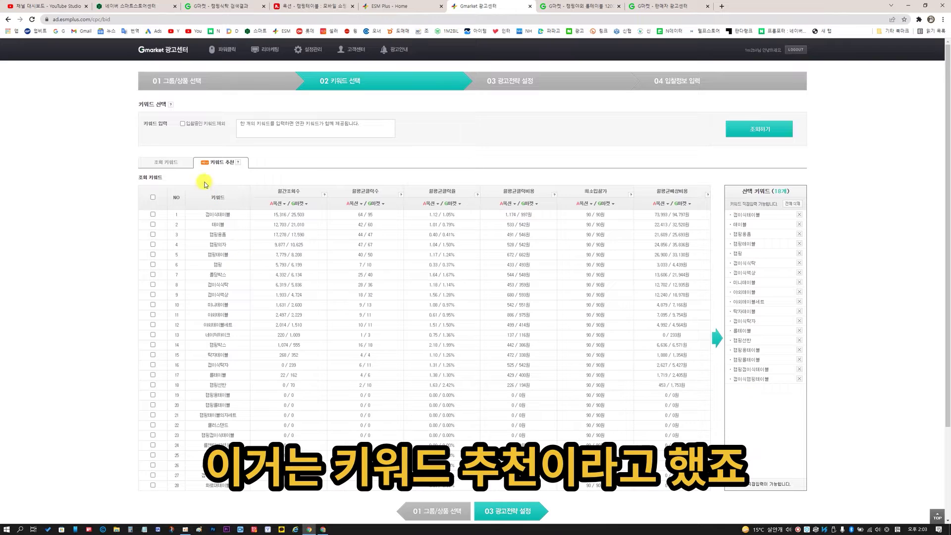
Step: Search Gmarket for 캠핑테이블 to browse other sellers' product titles, and look up 조립식테이블 in the ad center's keyword search
click(170, 165)
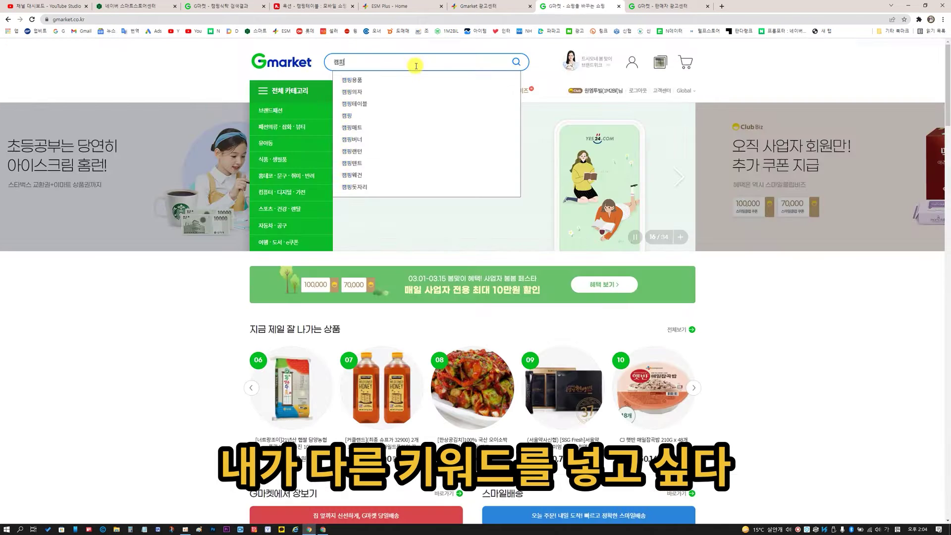
text(테이블)
key(Return)
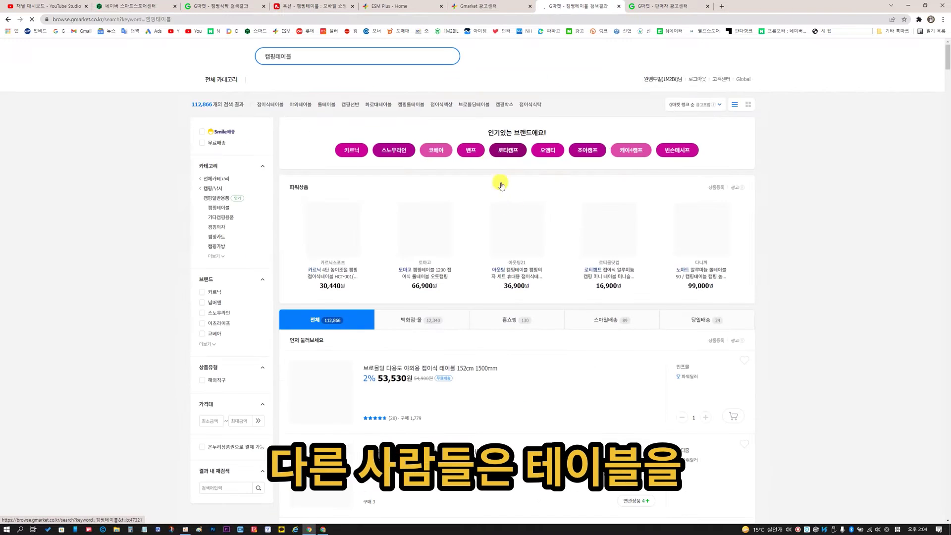
scroll(604, 312, down, 4)
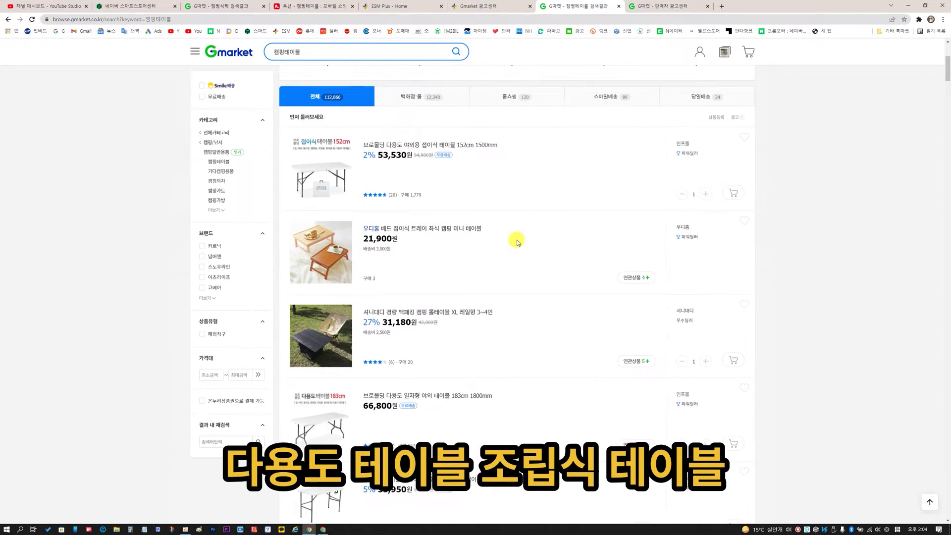
scroll(536, 265, down, 4)
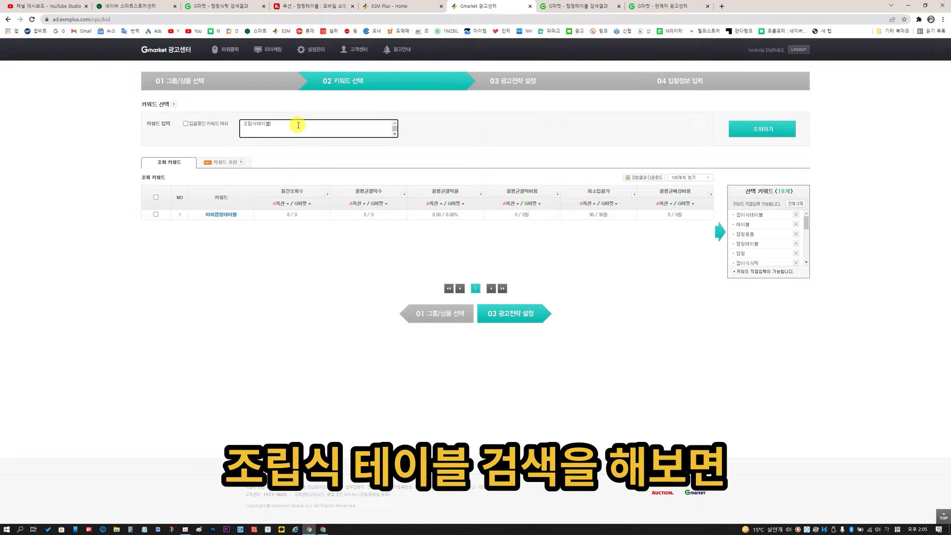
click(740, 126)
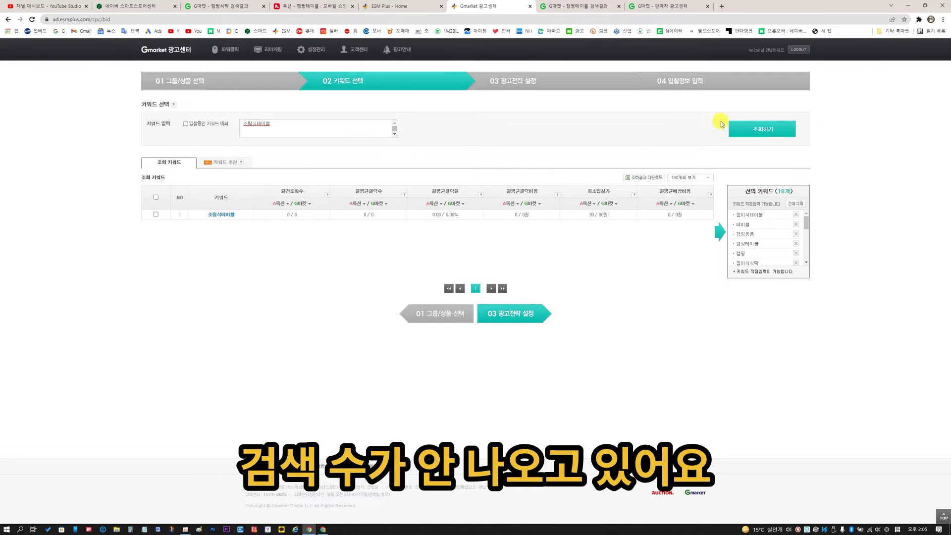
click(565, 5)
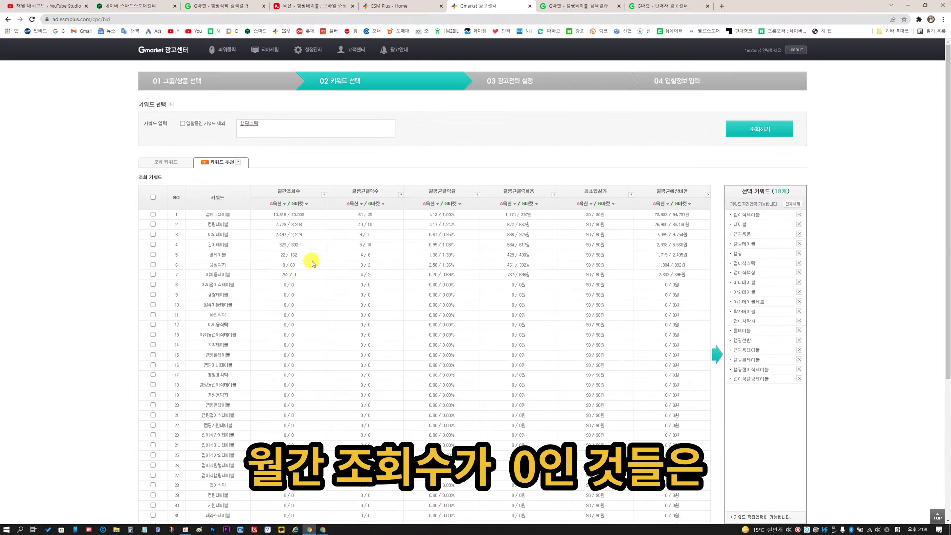
Step: Add 차박테이블, 캠핑롤테이블, 접이식탁, 피크닉테이블 and 휴대용테이블 from the 캠핑식탁 recommendations to the selected keywords
scroll(312, 259, down, 3)
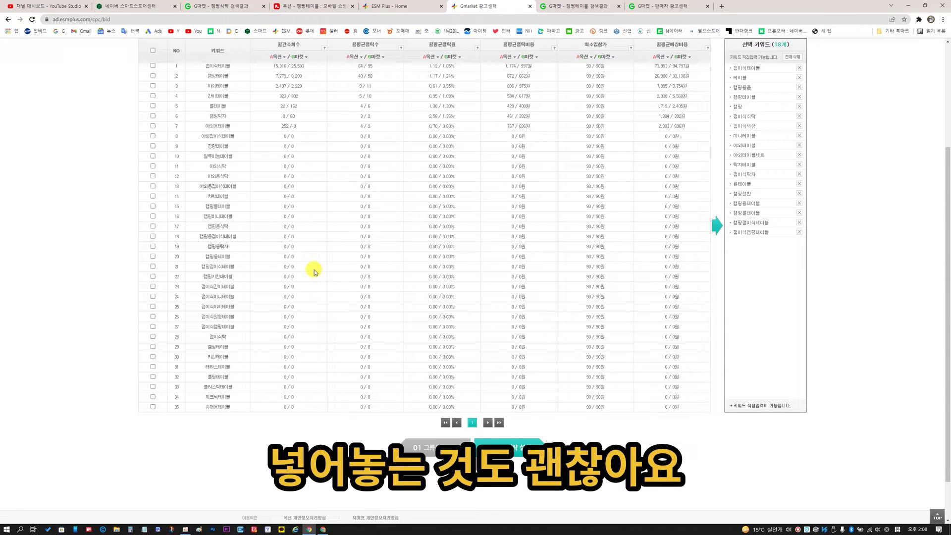
click(152, 206)
click(152, 337)
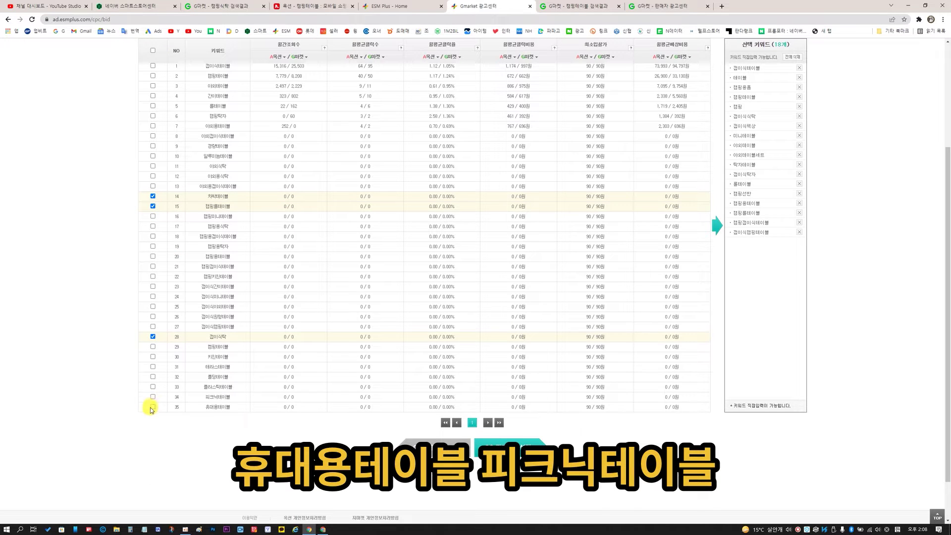
click(152, 407)
scroll(169, 382, up, 3)
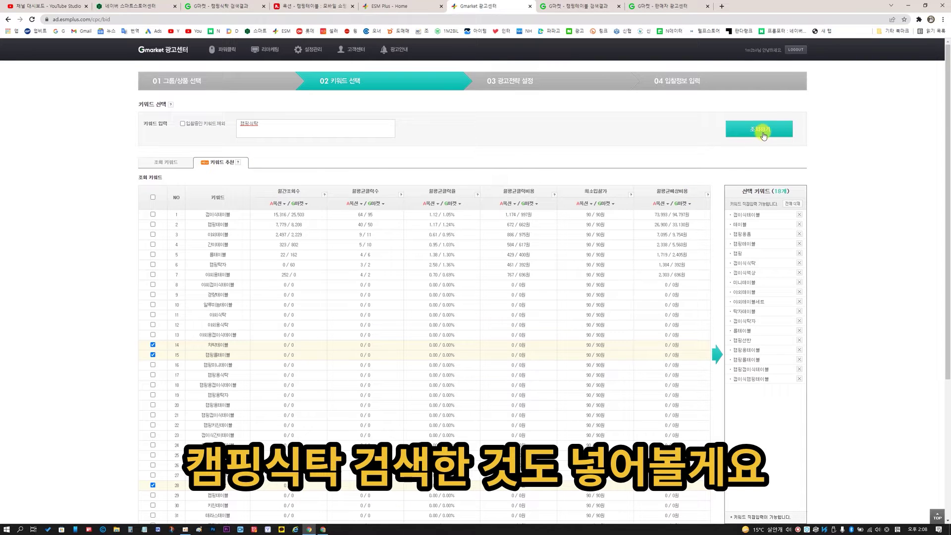
click(717, 354)
Step: Add the looked-up keyword 캠핑식탁 to the selected keywords
click(164, 162)
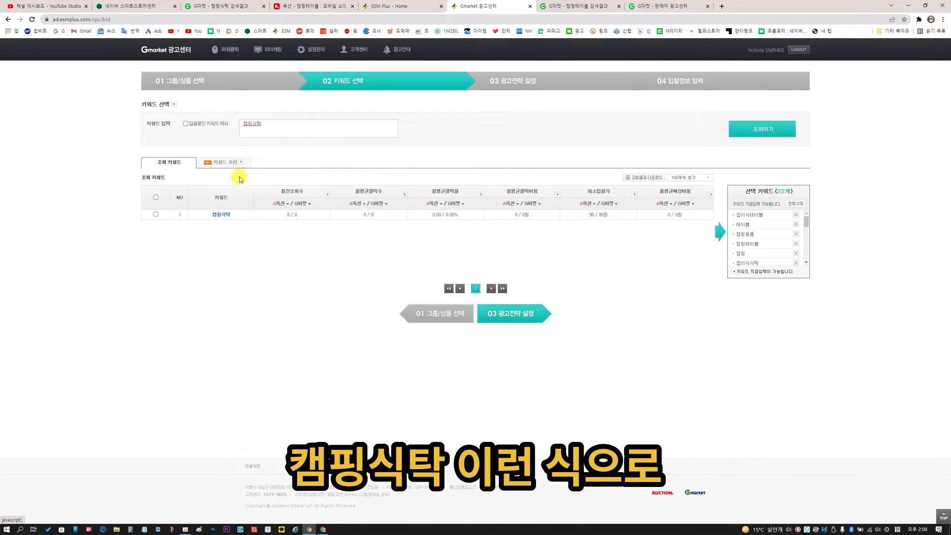
click(156, 198)
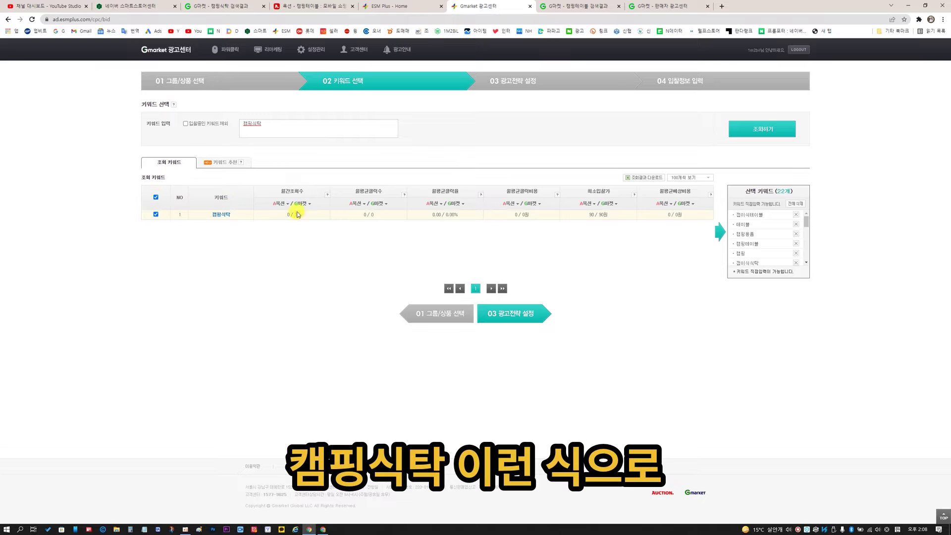
click(720, 231)
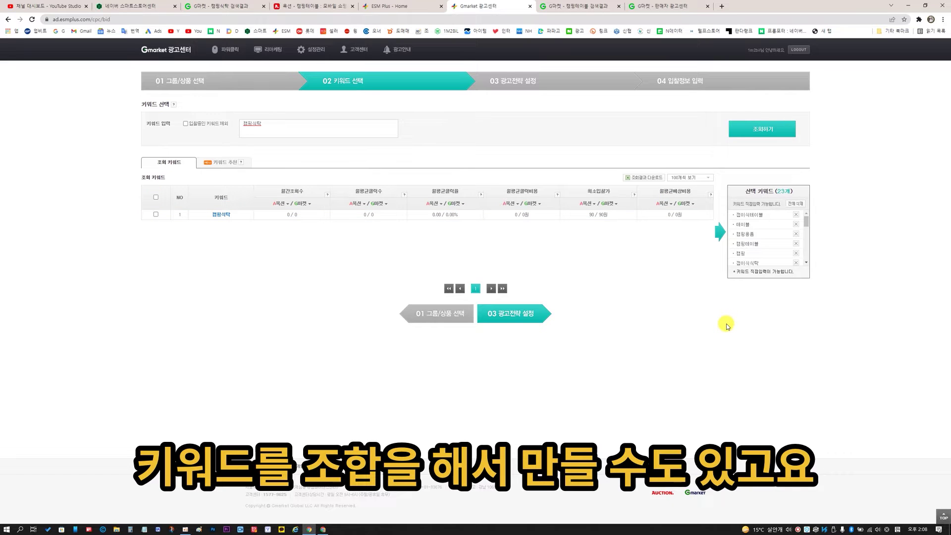
Step: Search Naver for 아이템스카우트 in a new browser tab and open the itemscout site
click(721, 6)
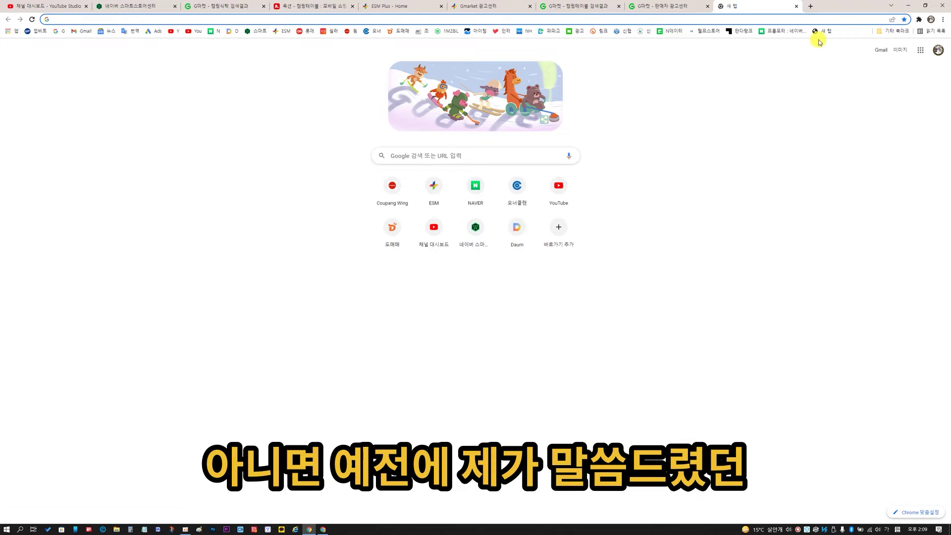
click(208, 32)
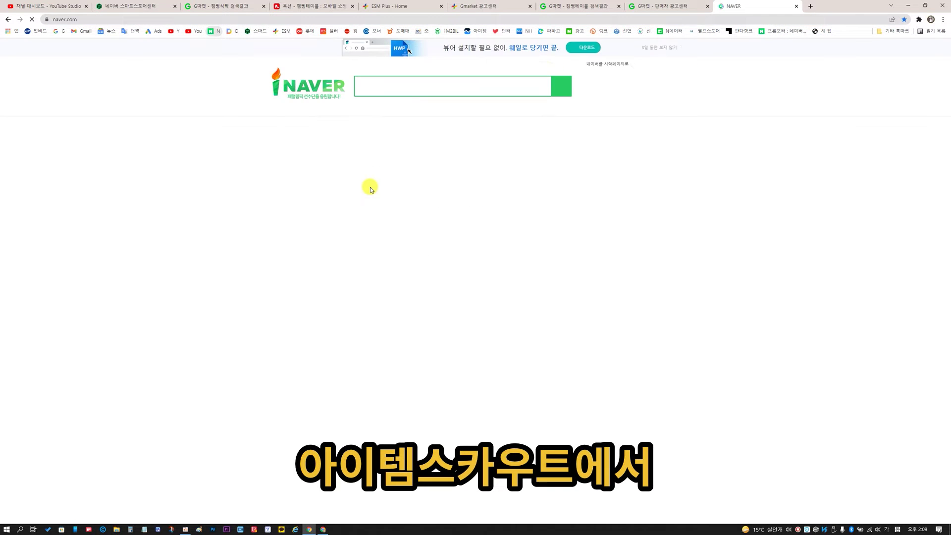
text(아이템스카우트)
key(Return)
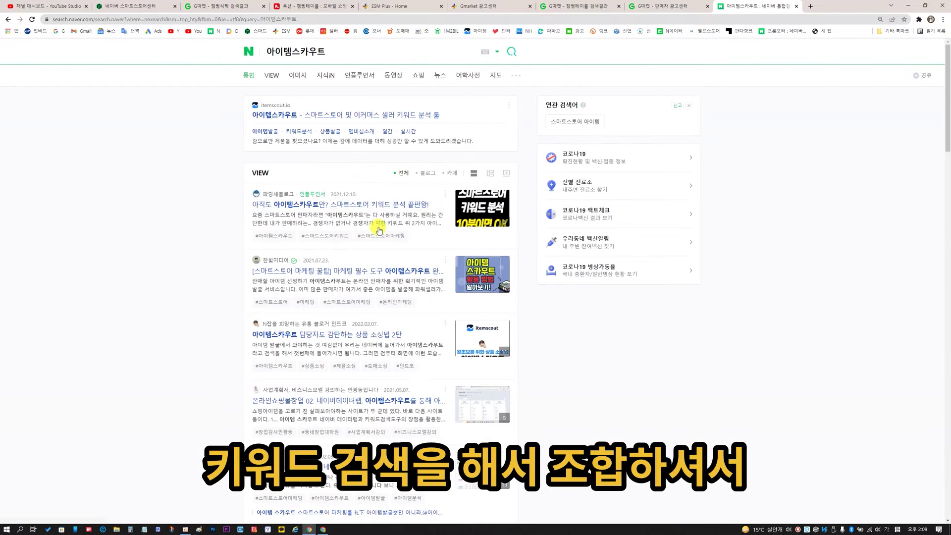
click(280, 119)
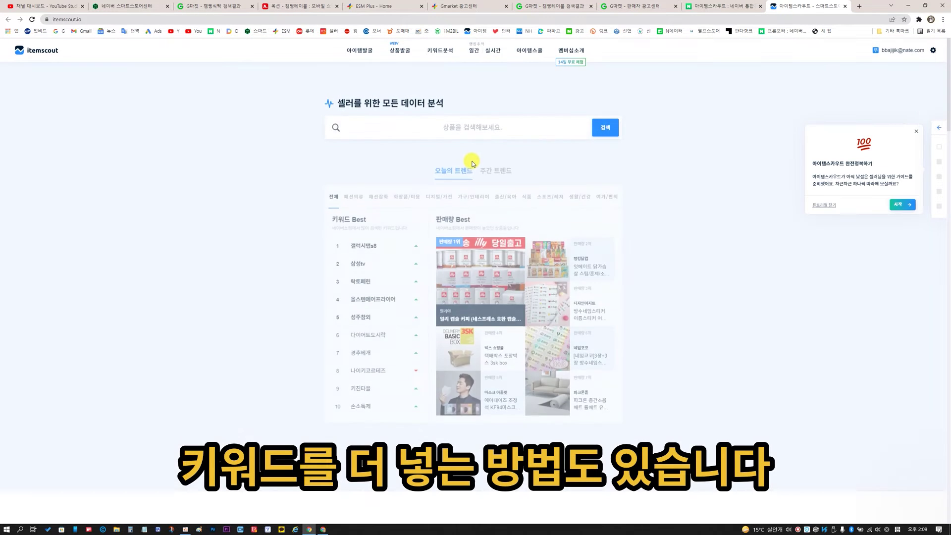
Step: Look up 캠핑테이블 in itemscout and examine its competition figures and related keywords
click(441, 131)
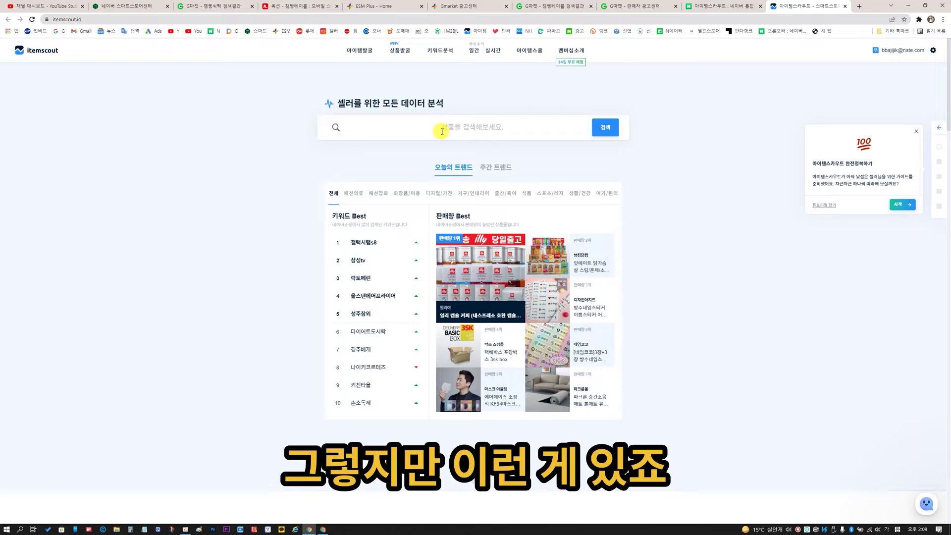
text(캠핑테이블)
click(605, 127)
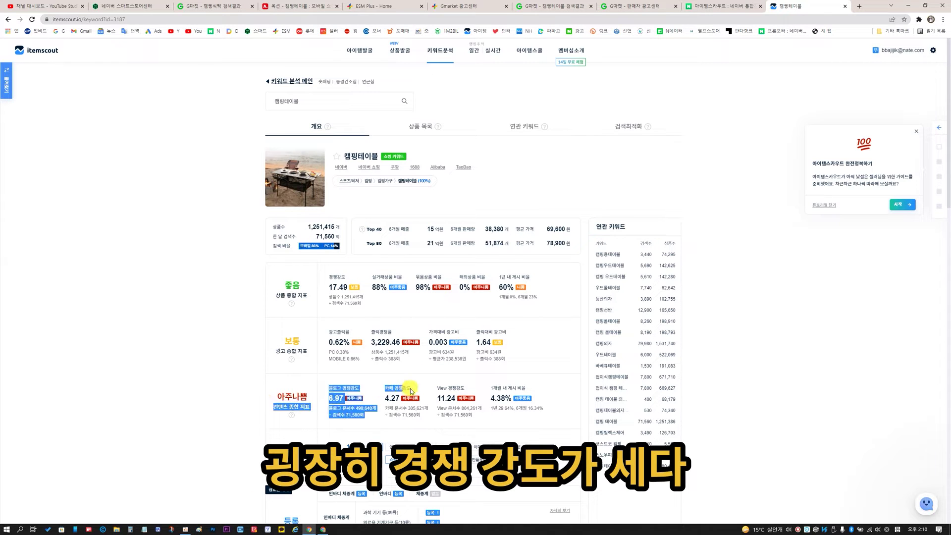
drag(436, 386, 502, 383)
click(503, 384)
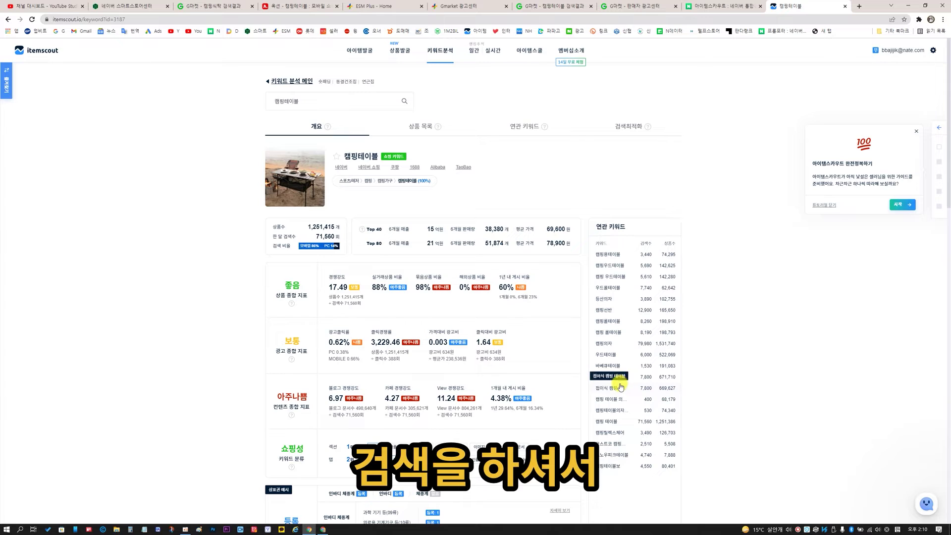
click(322, 94)
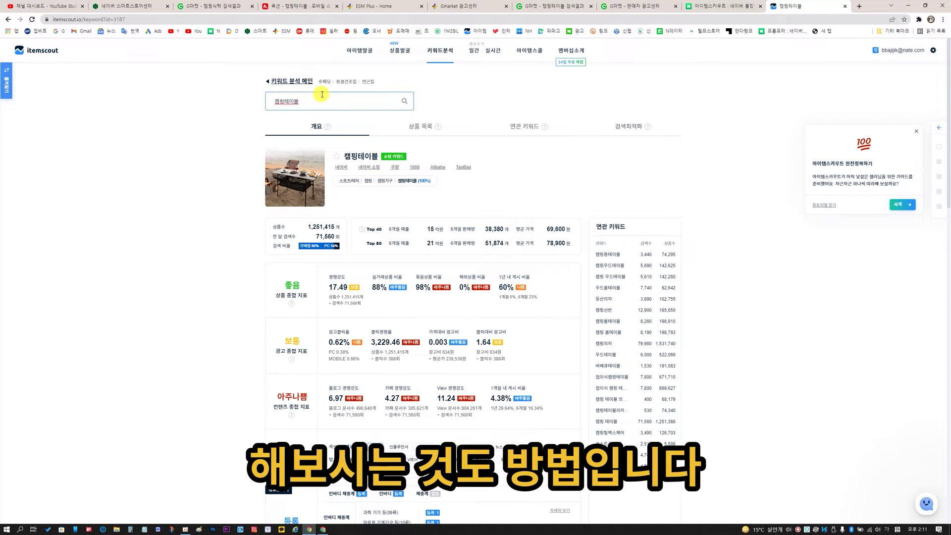
Step: Return to the Gmarket ad center, continue to the 광고전략 설정 stage and enable the daily budget for both G마켓 and 옥션
click(454, 6)
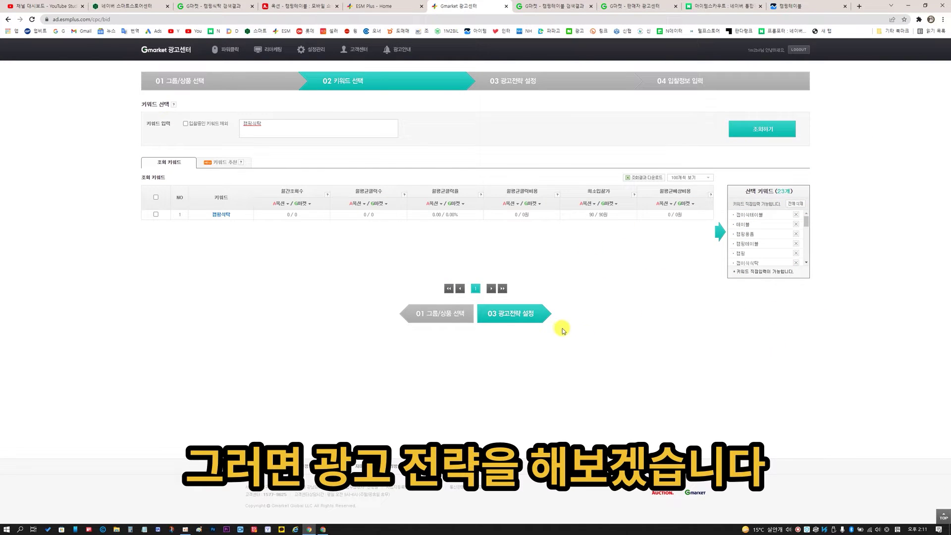
click(524, 314)
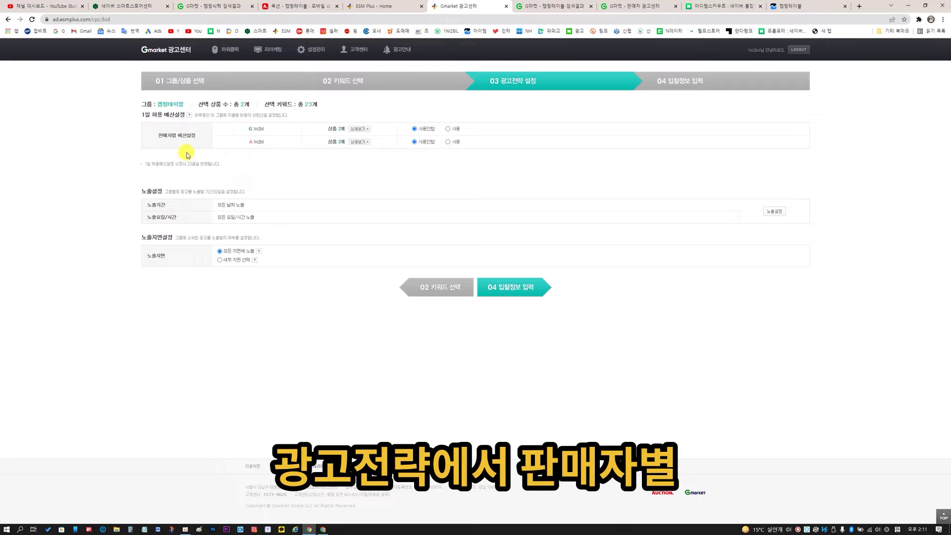
click(447, 128)
click(447, 142)
Step: Set the daily budget to 20000 won for both the G마켓 and the 옥션 seller account
click(489, 130)
text(0)
double_click(490, 131)
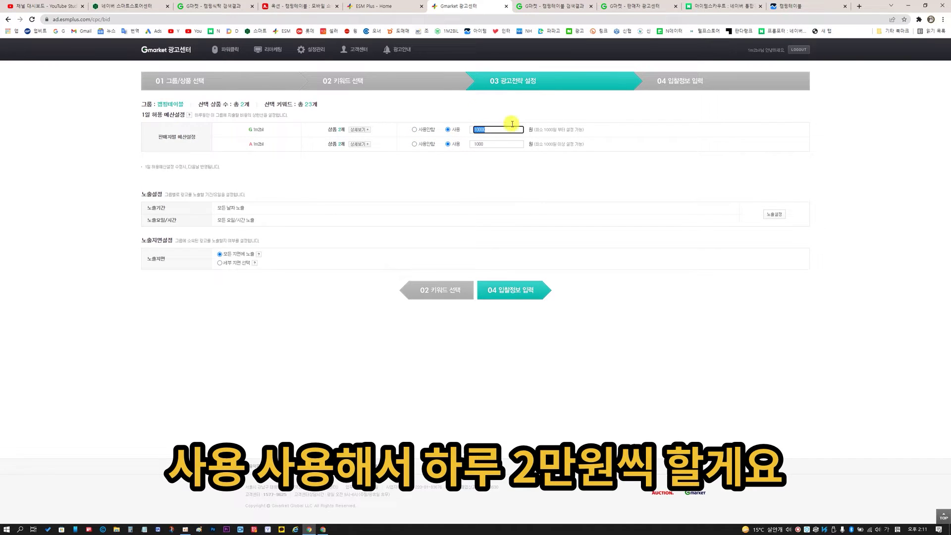
text(20000)
key(Tab)
text(20000)
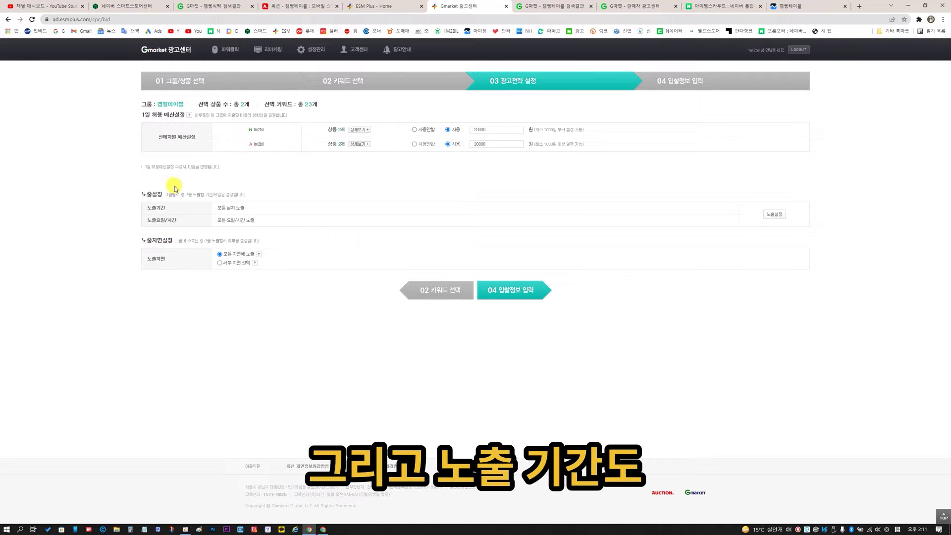
click(769, 217)
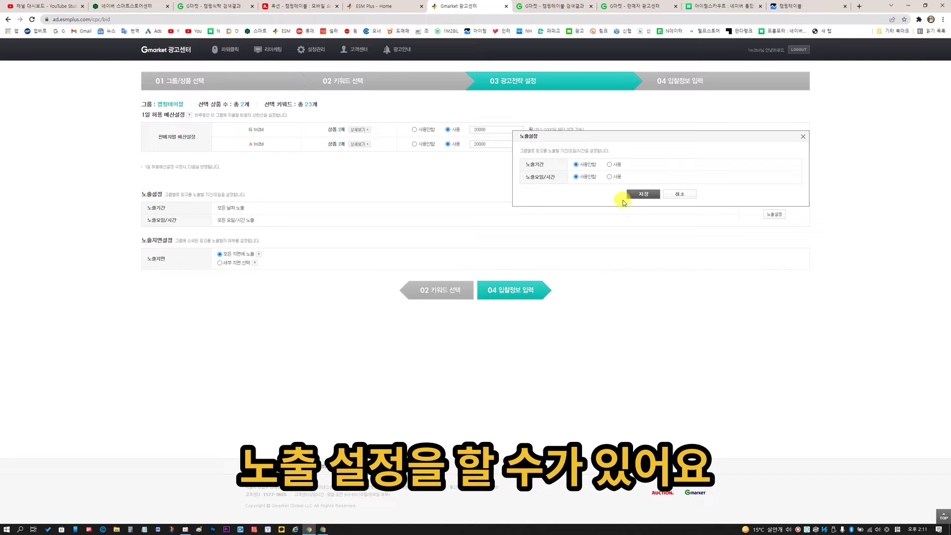
click(617, 167)
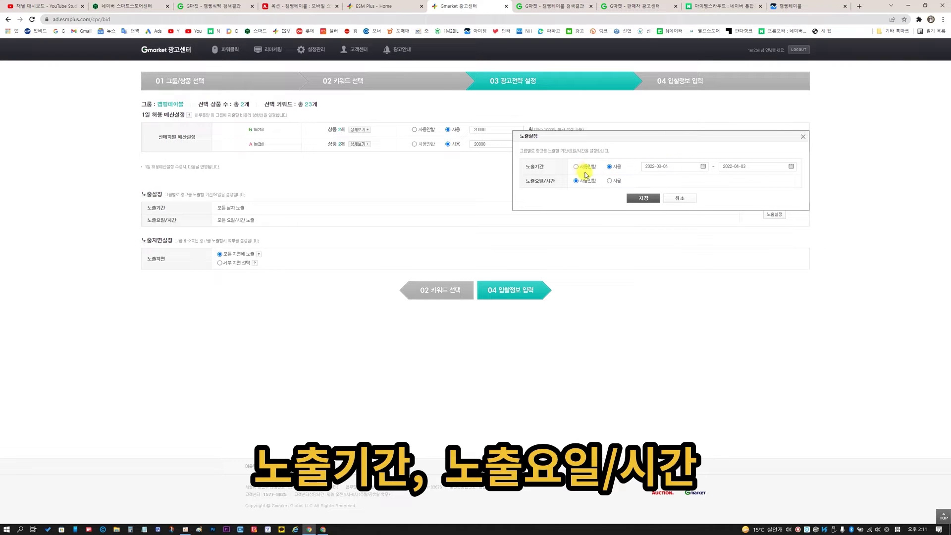
click(609, 180)
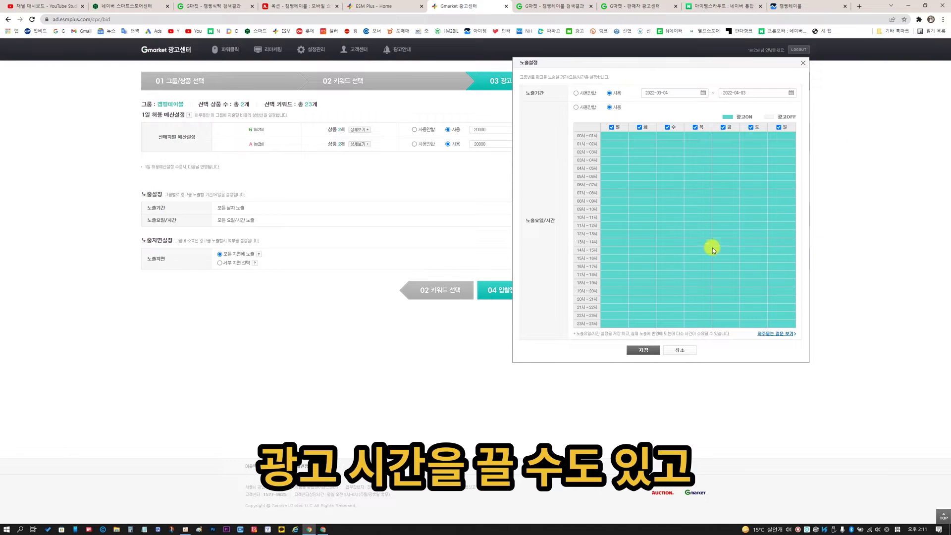
click(689, 350)
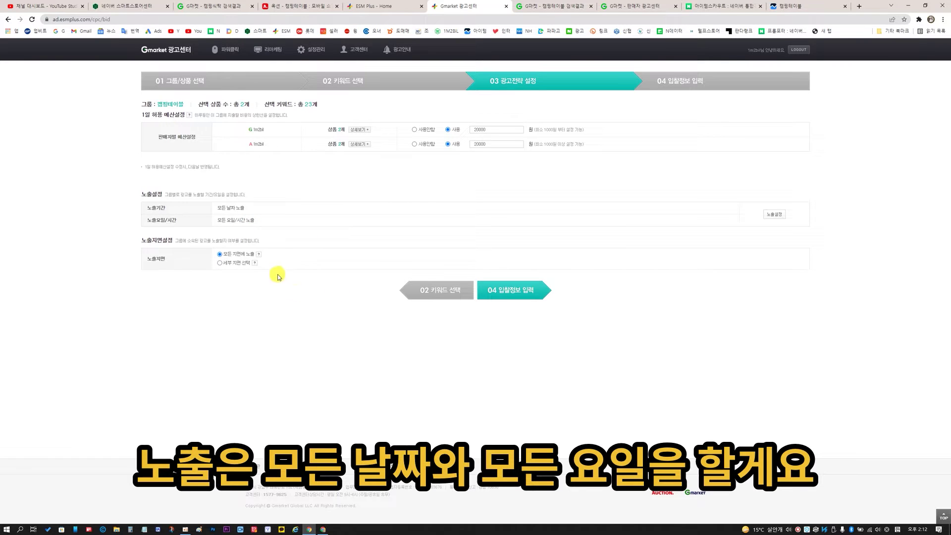
Step: Limit the ad placement to 세부 지면 선택 with only the keyword search results page, and continue to the 입찰정보 입력 stage
mouse_move(257, 257)
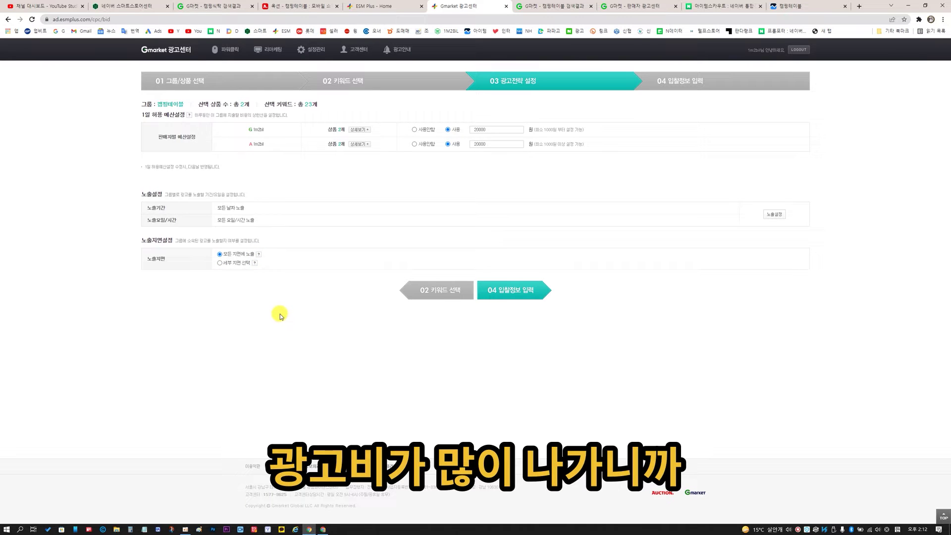
click(221, 265)
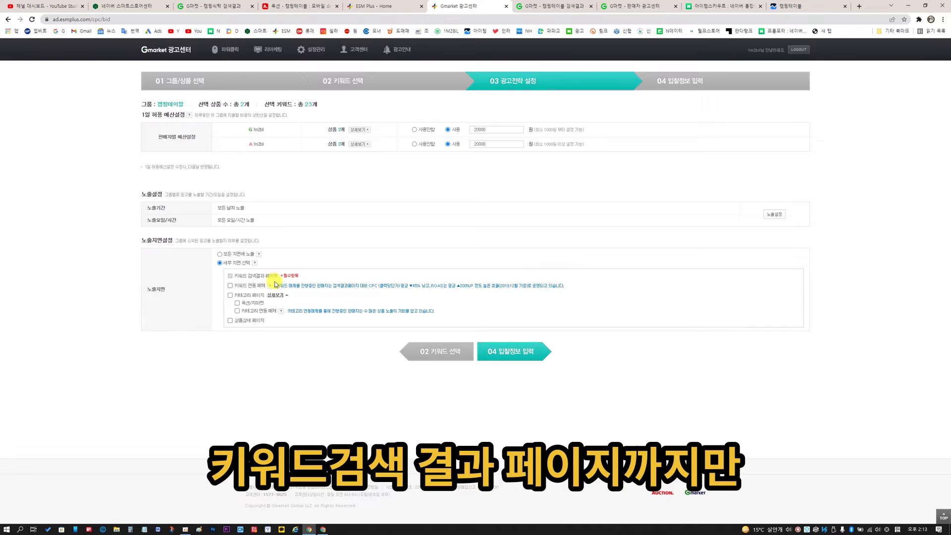
click(512, 361)
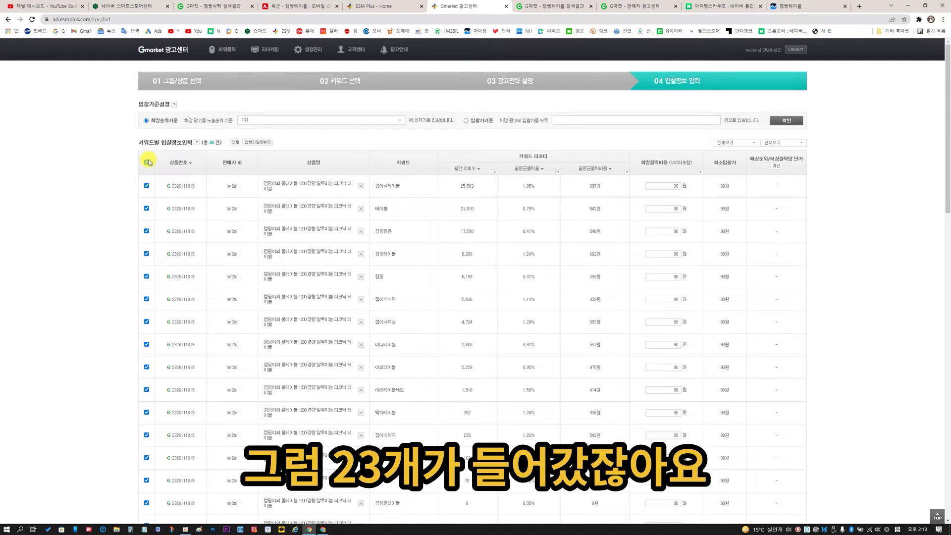
Step: Review the keyword bid list with all rows selected and calculate the expected rank and cost per click at the default bids
click(147, 163)
scroll(425, 244, down, 10)
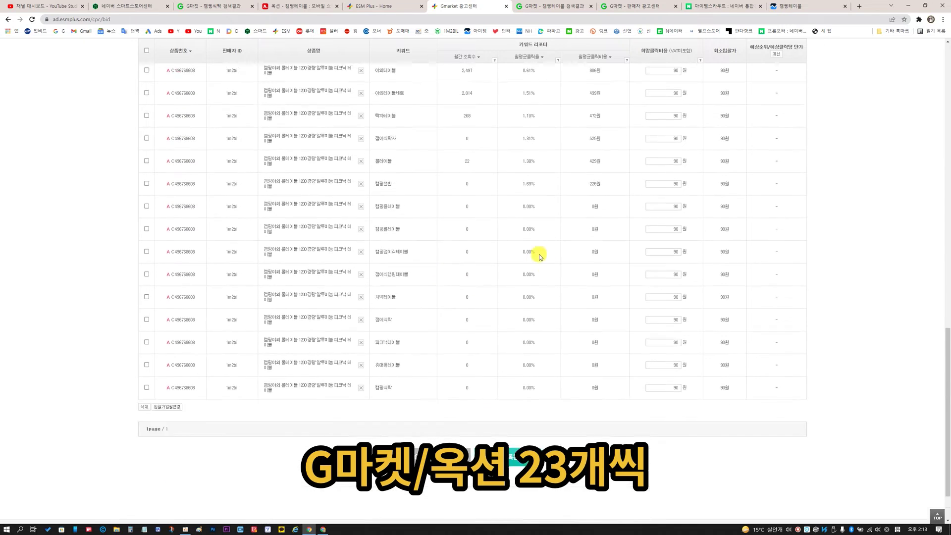
scroll(545, 286, up, 7)
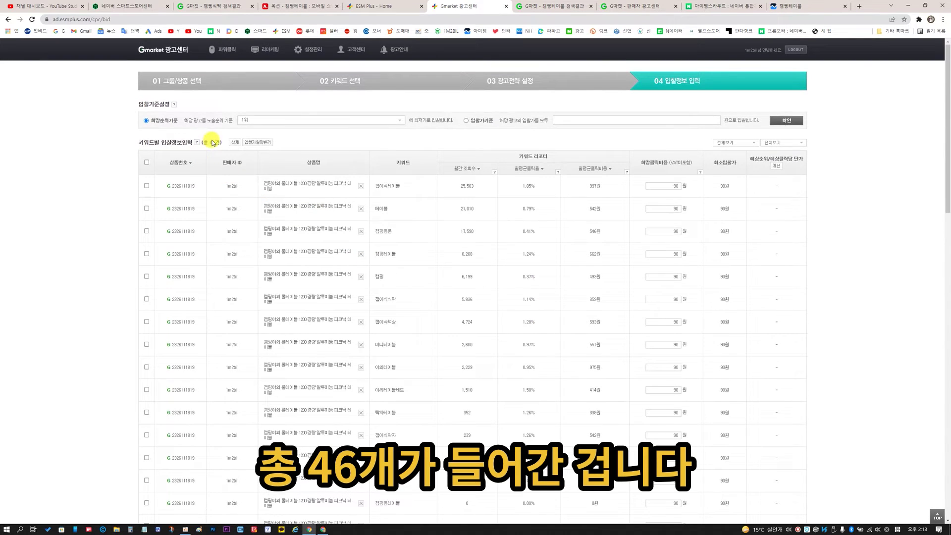
click(147, 163)
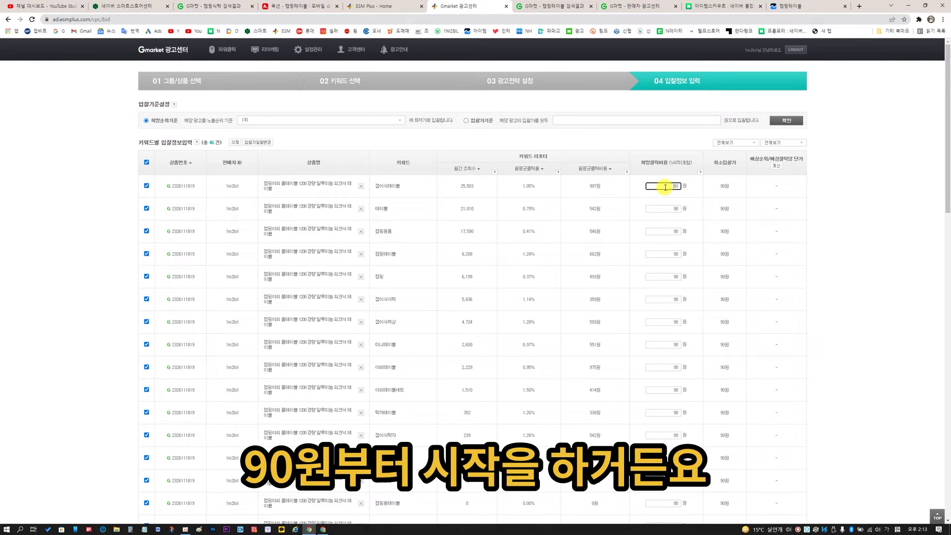
click(777, 165)
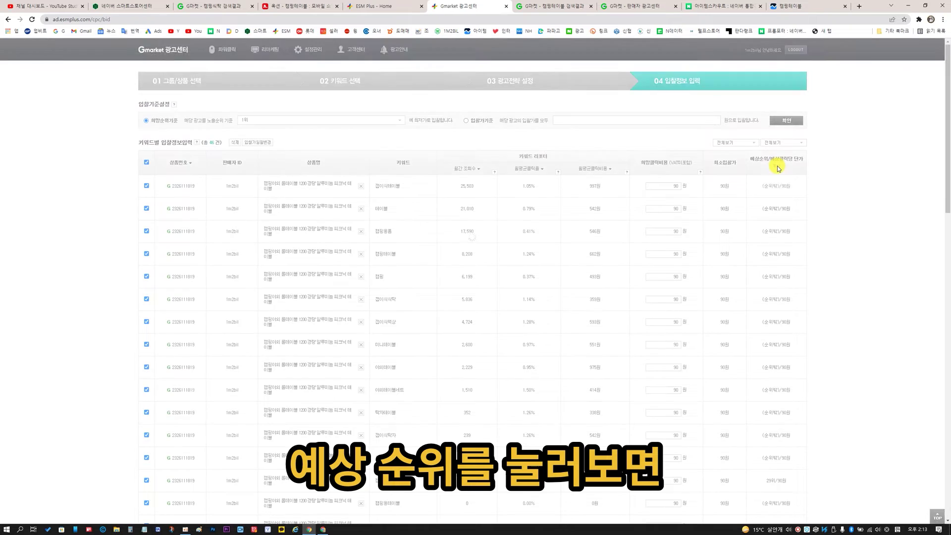
scroll(839, 191, down, 1)
scroll(793, 198, down, 2)
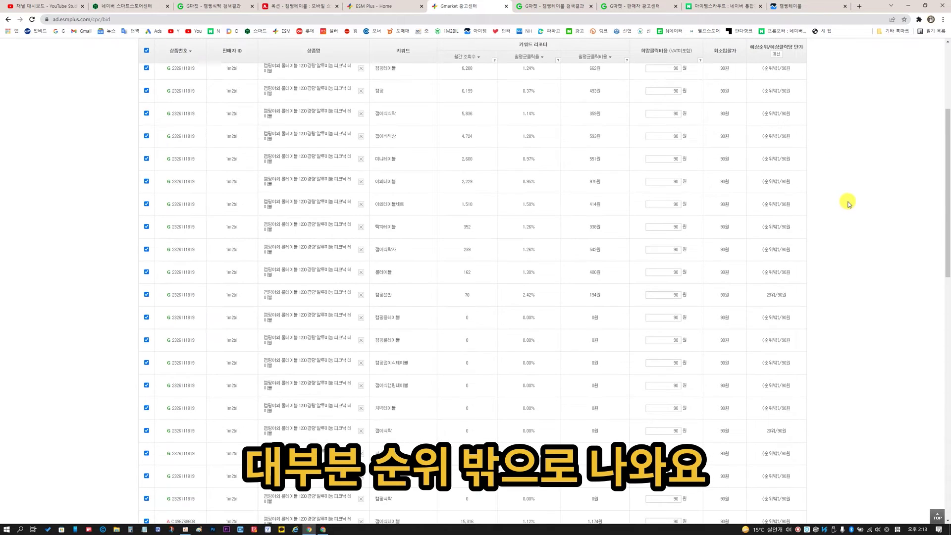
scroll(852, 213, up, 3)
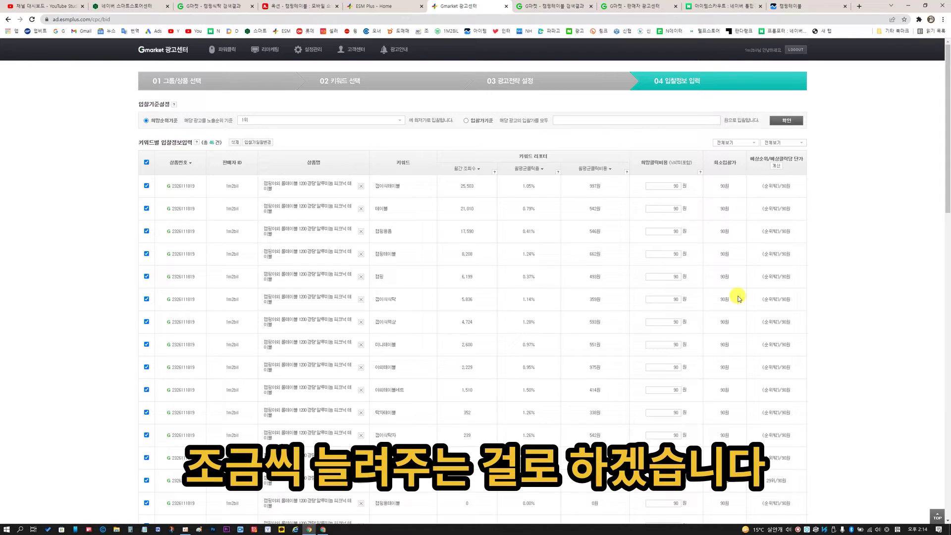
Step: Set the desired rank to 7위 and apply the matching lowest bids to all selected keywords
click(248, 120)
scroll(286, 166, down, 2)
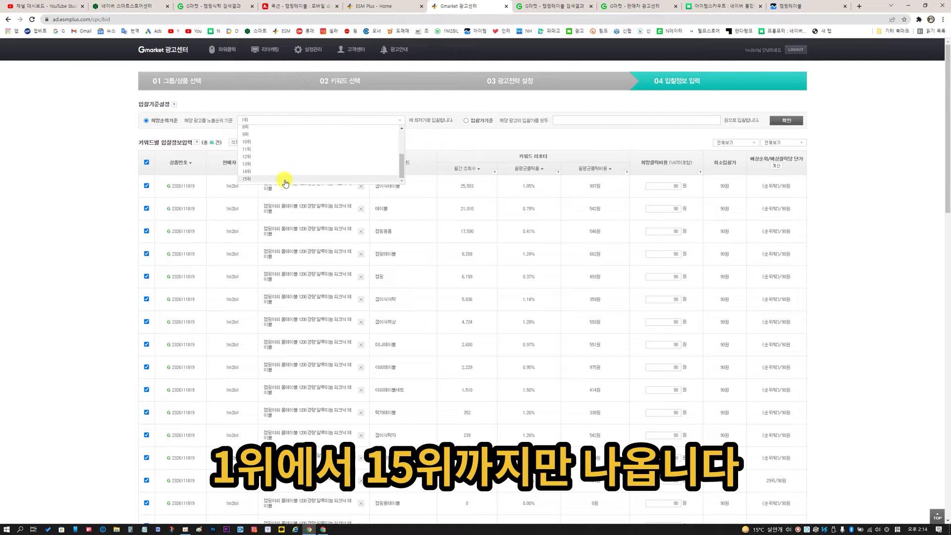
scroll(320, 133, up, 2)
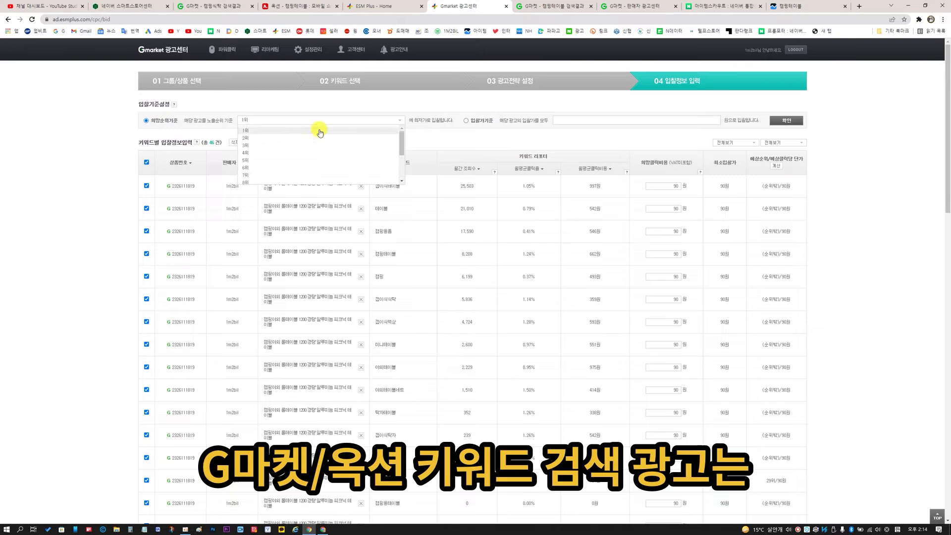
scroll(314, 163, down, 2)
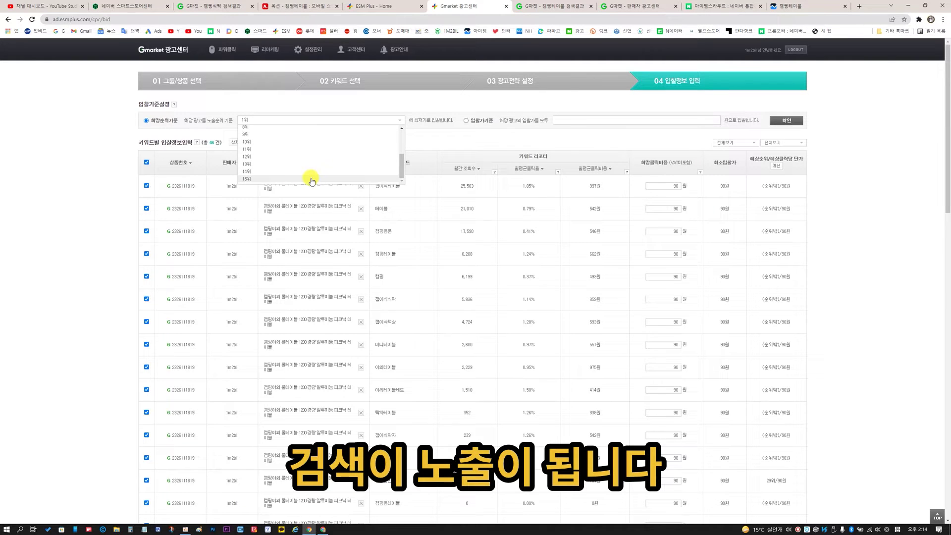
scroll(352, 133, up, 2)
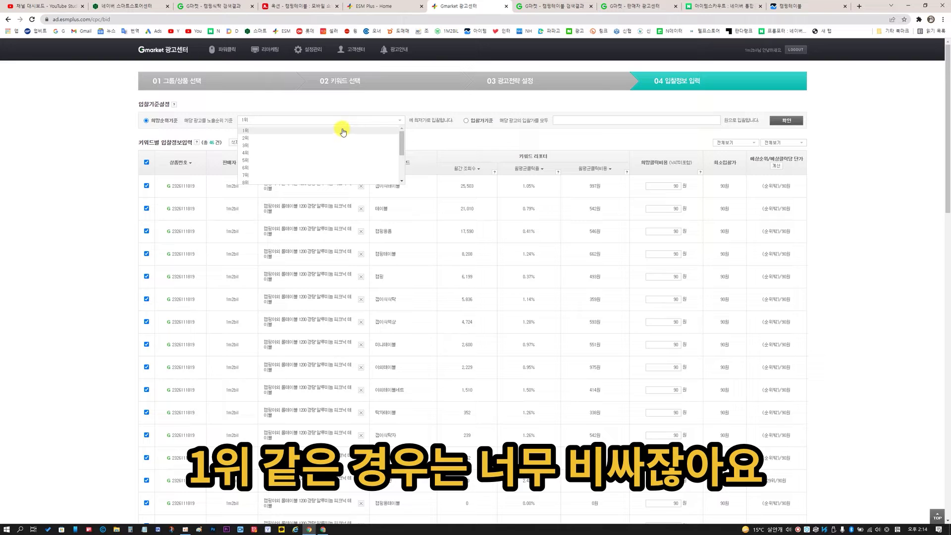
click(326, 175)
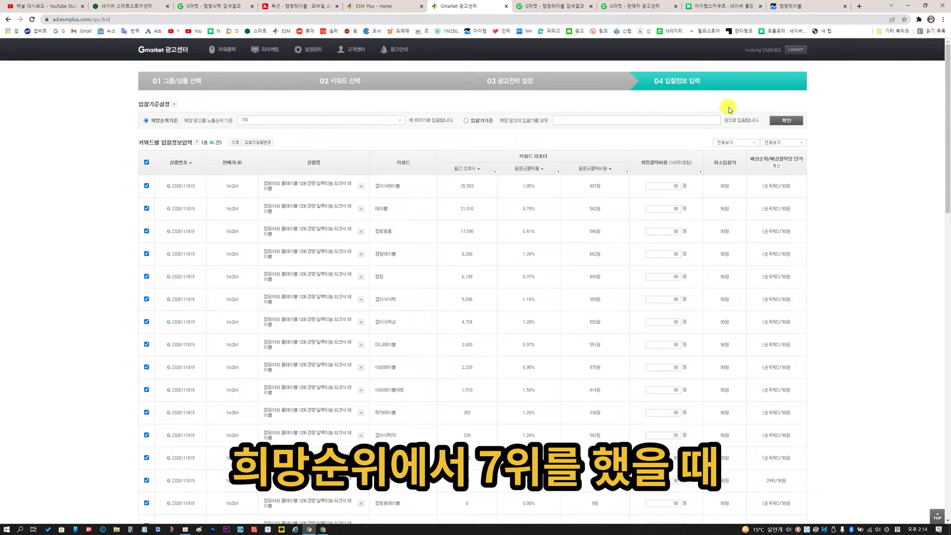
click(796, 122)
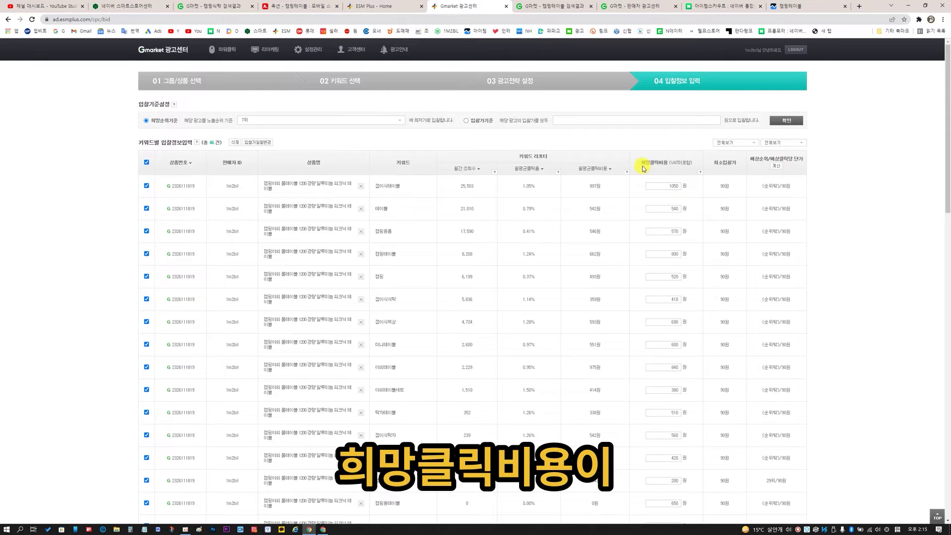
Step: Recalculate the expected ranks and costs per click for the rank-based bids and review them keyword by keyword
click(777, 167)
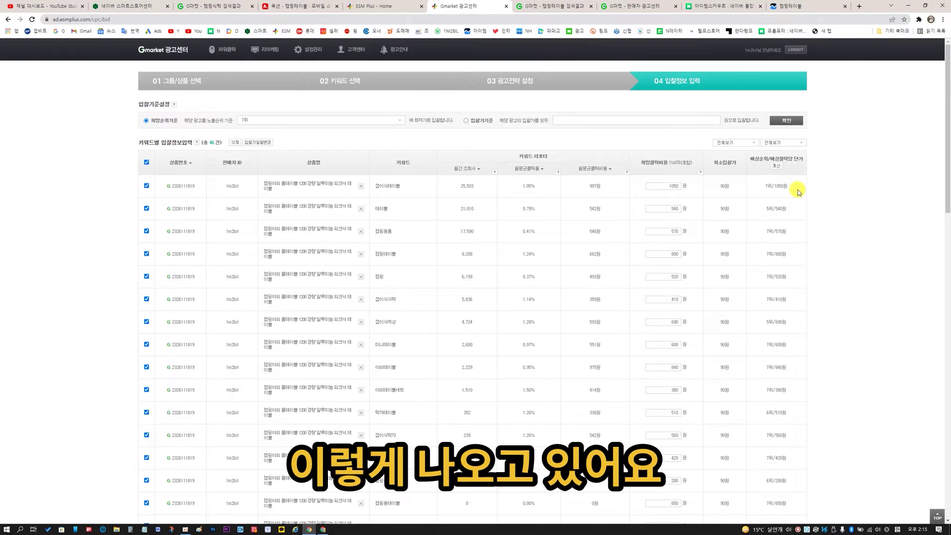
double_click(379, 187)
double_click(468, 187)
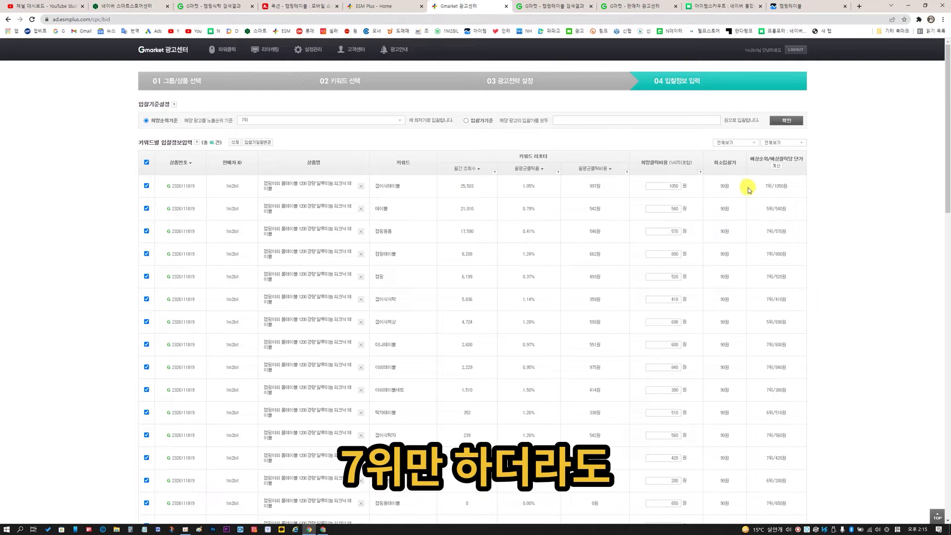
click(664, 186)
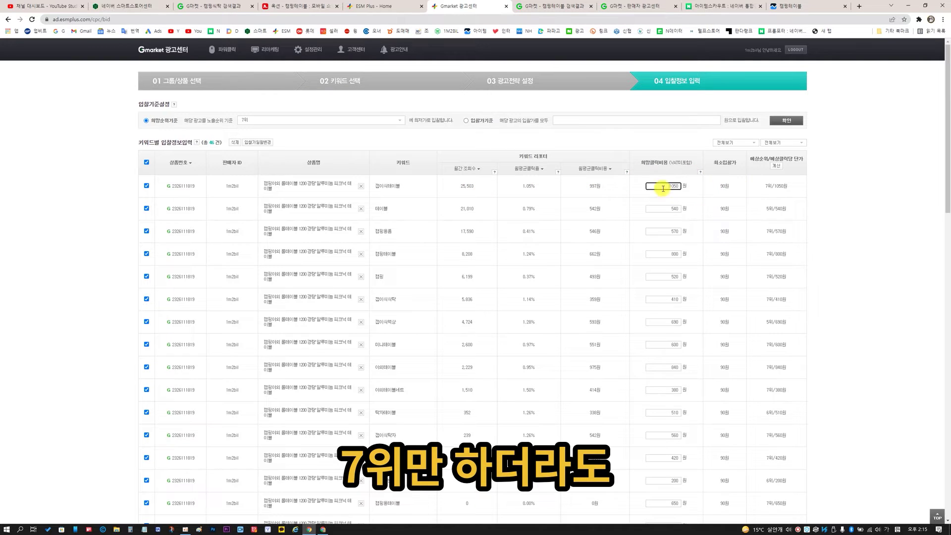
double_click(769, 209)
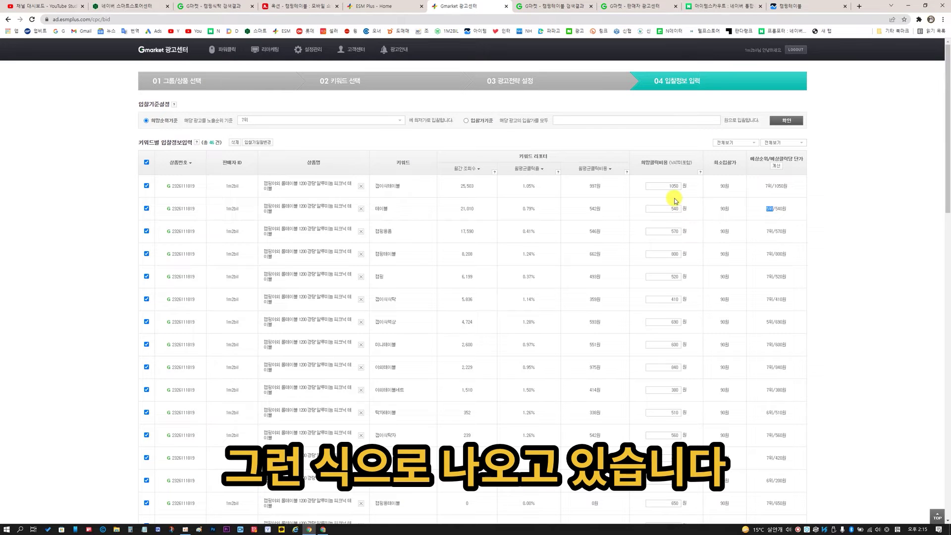
scroll(732, 340, down, 4)
scroll(842, 278, up, 4)
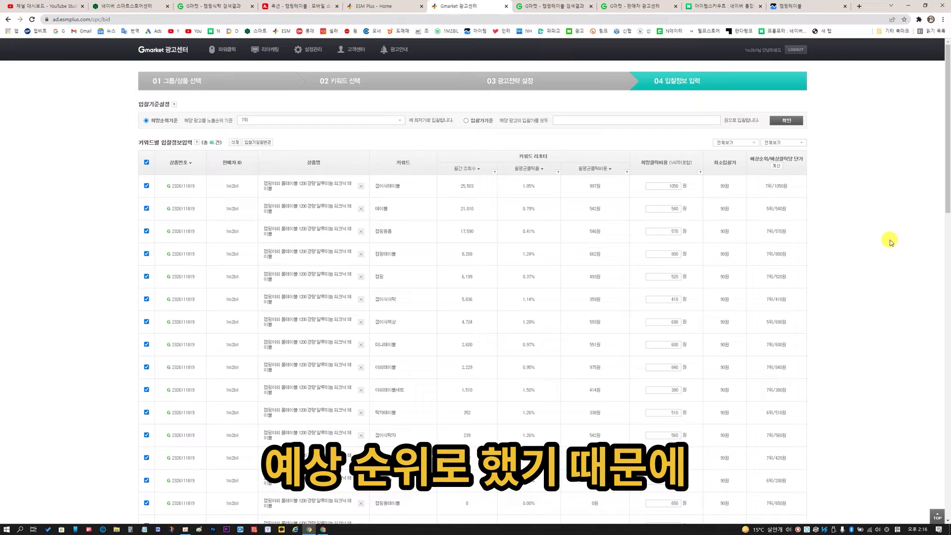
Step: Complete the ad registration for the selected keyword bids and confirm it
scroll(890, 242, down, 20)
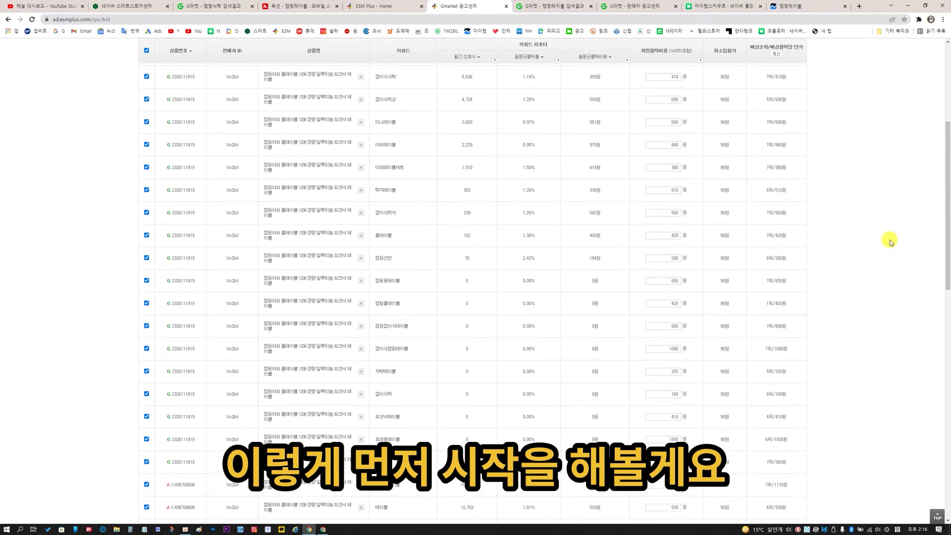
click(514, 418)
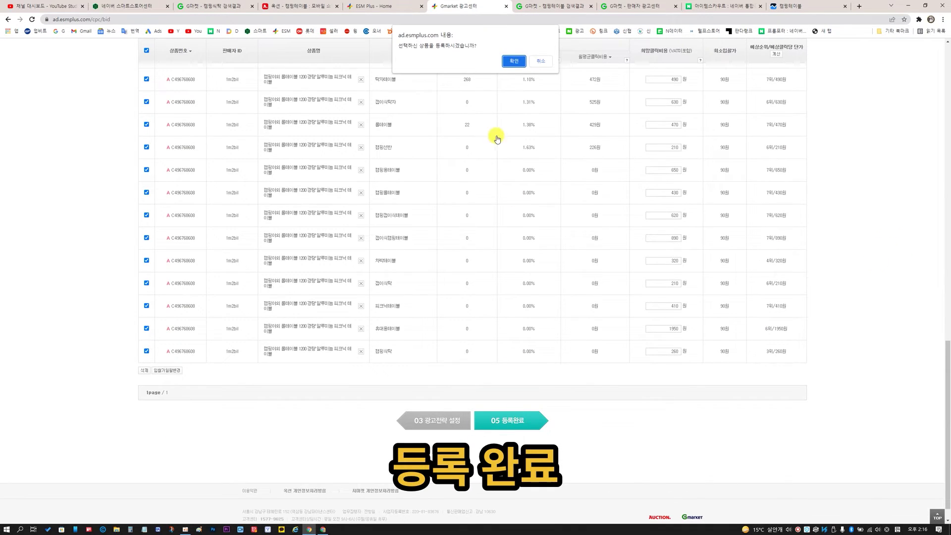
click(505, 63)
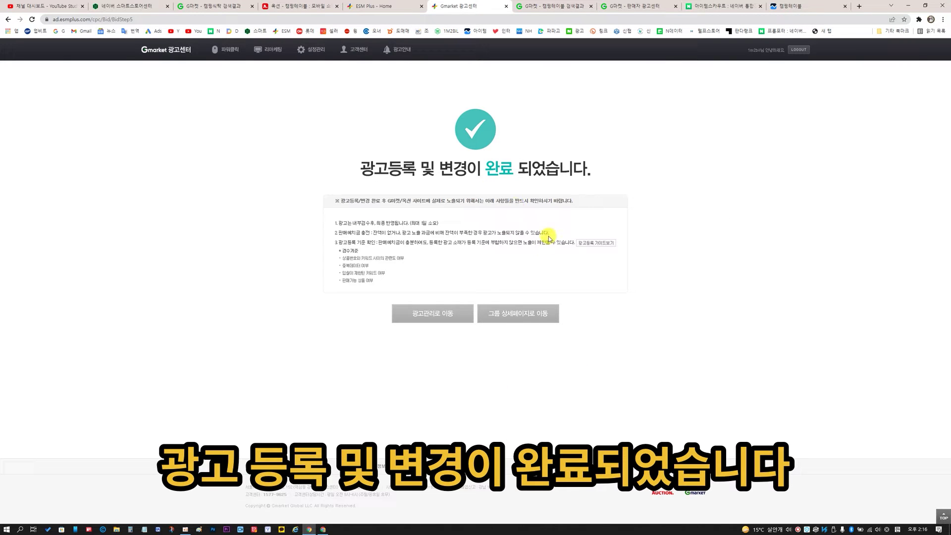
Step: Go to ad management and check the 검수현황 review status of the 캠핑테이블 group for both markets
click(440, 316)
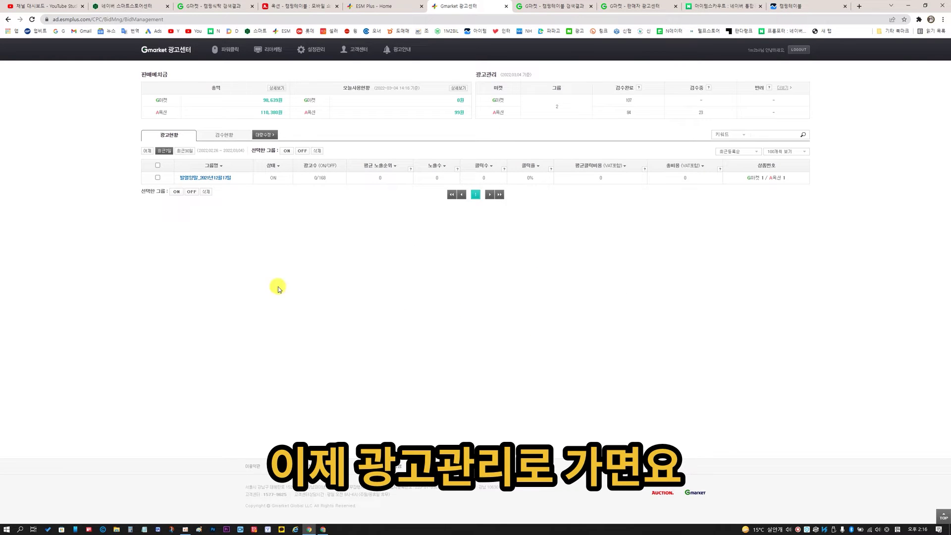
click(222, 136)
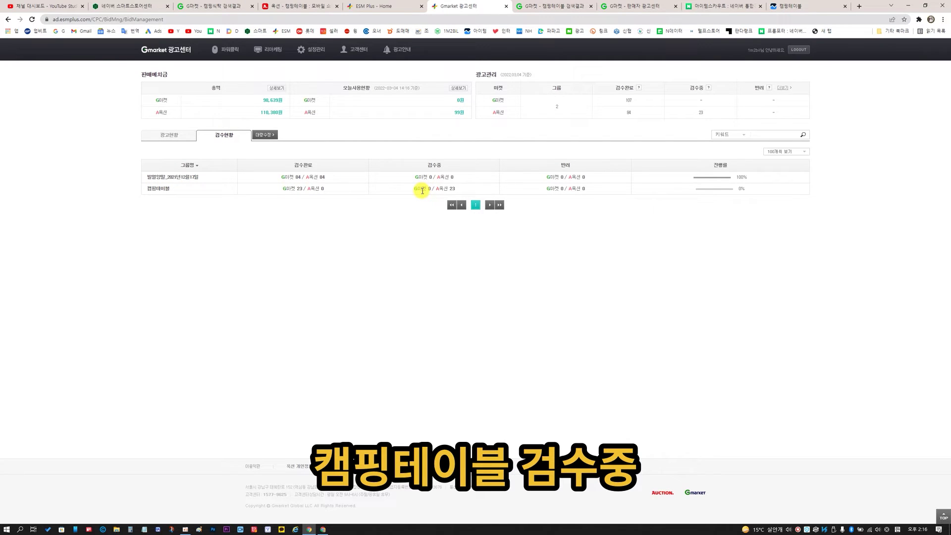
drag(394, 190, 467, 193)
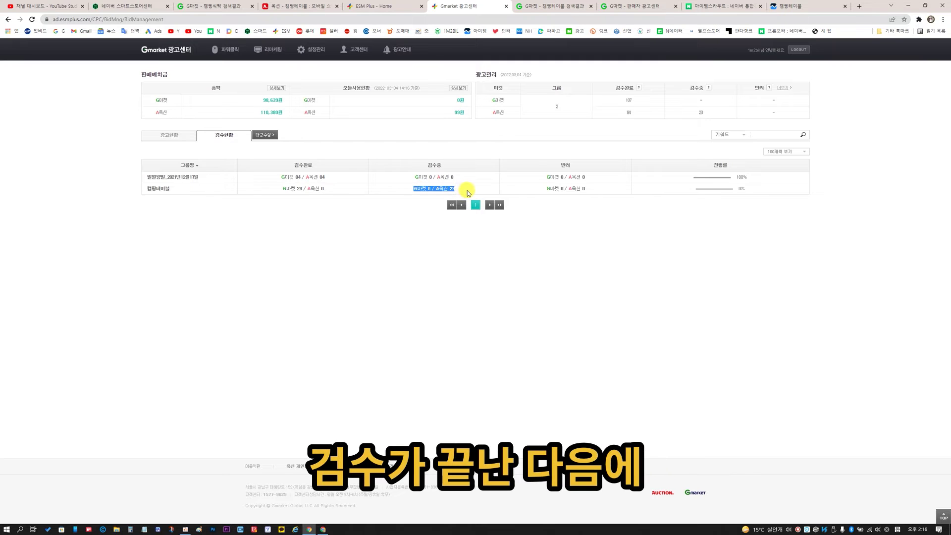
click(312, 233)
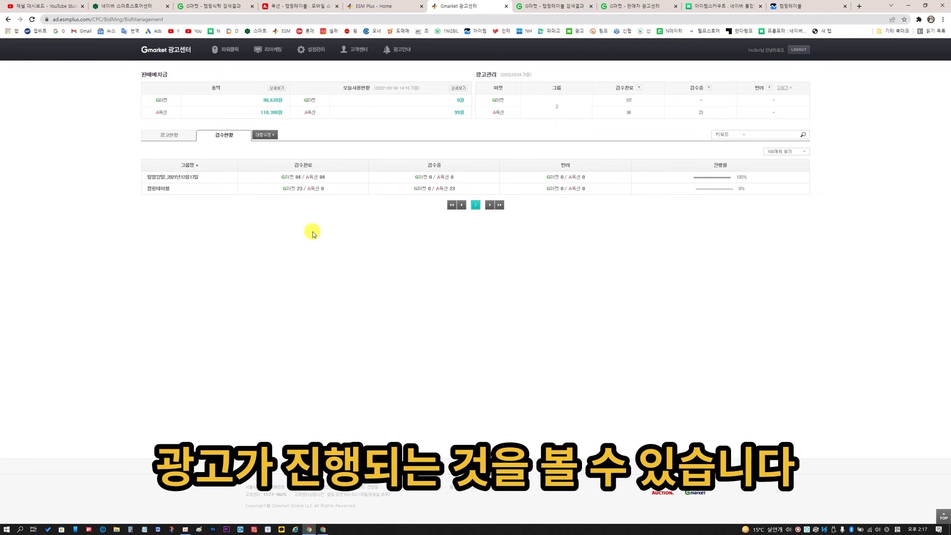
click(406, 190)
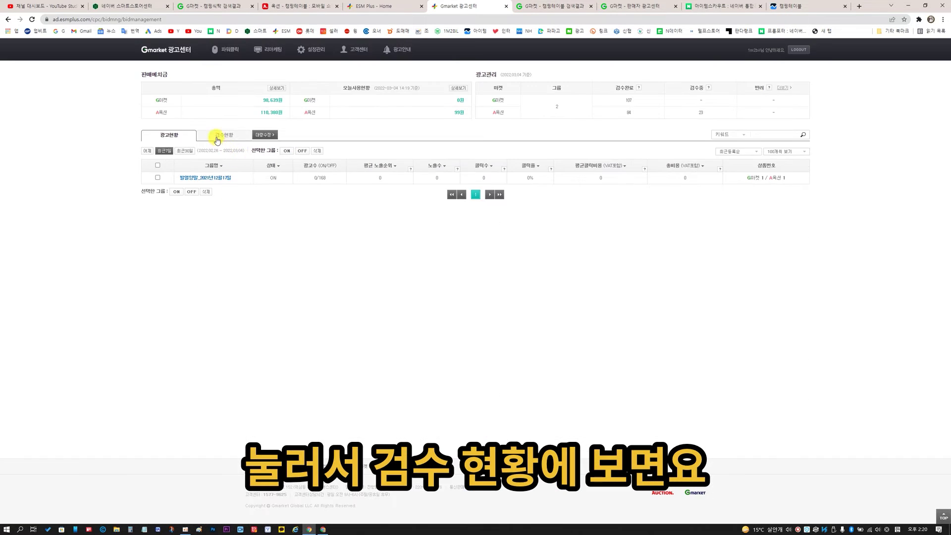
click(217, 139)
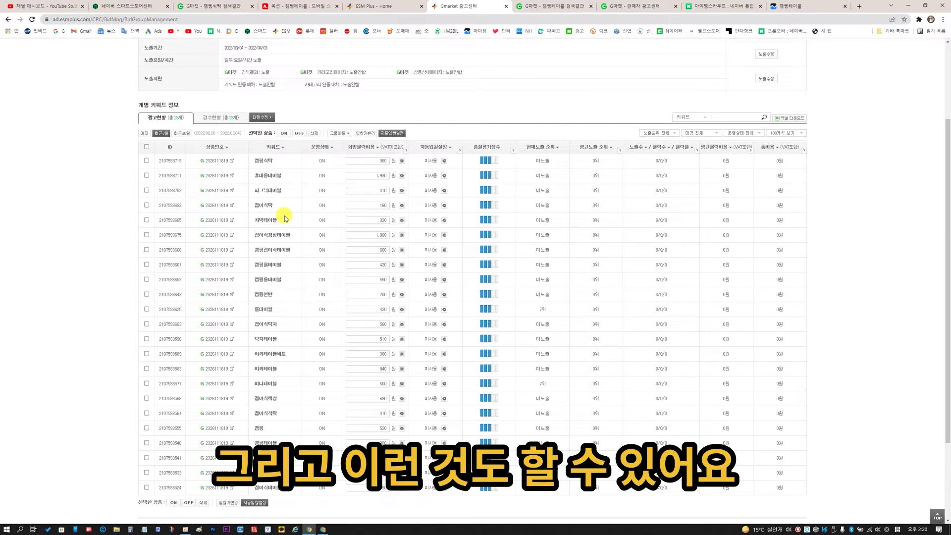
Step: Try automatic bidding for the 접이식탁 keyword with desired rank 5 and a maximum click cost of 390원, and close the dialog without saving
click(401, 205)
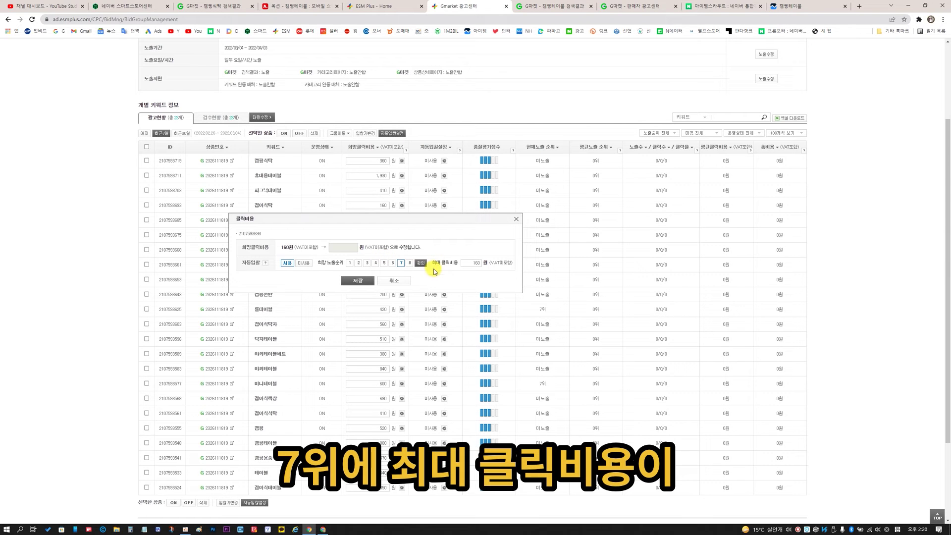
click(464, 264)
click(271, 272)
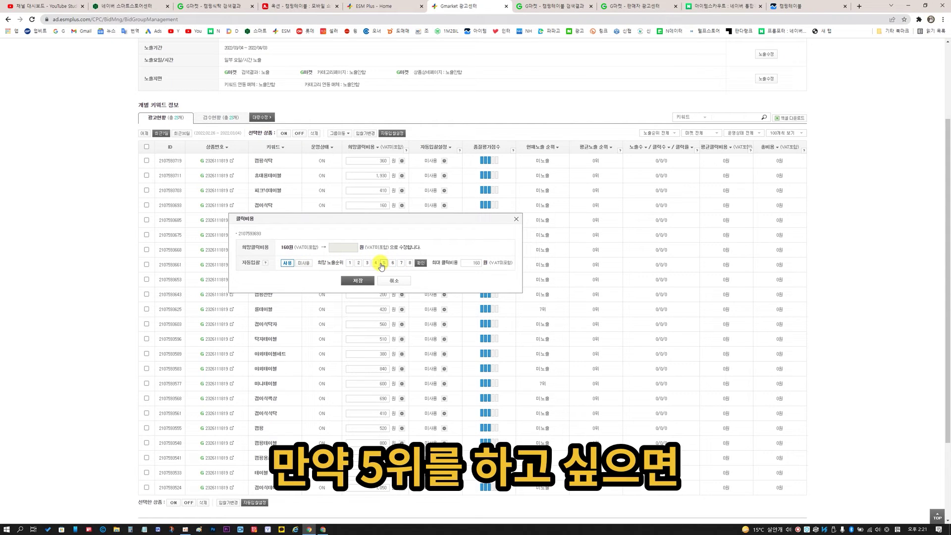
click(382, 266)
double_click(475, 263)
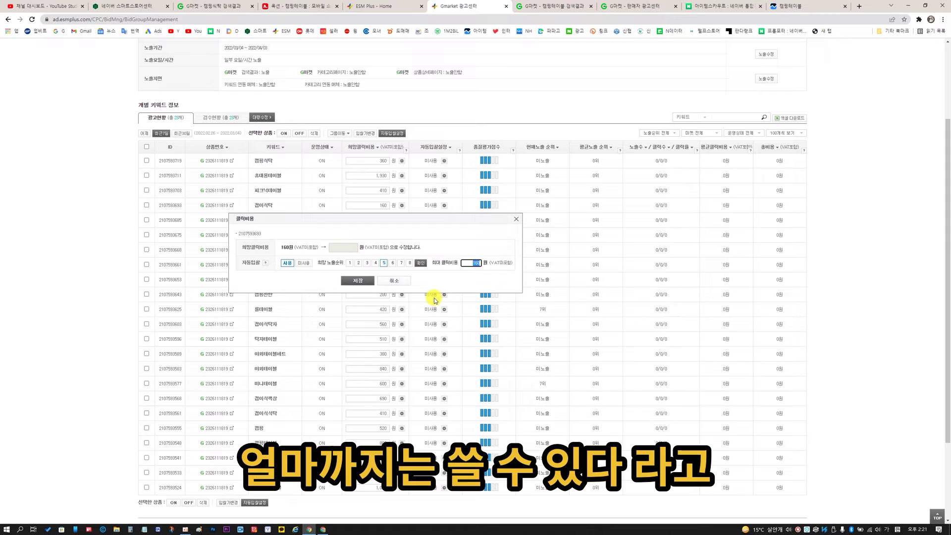
text(390)
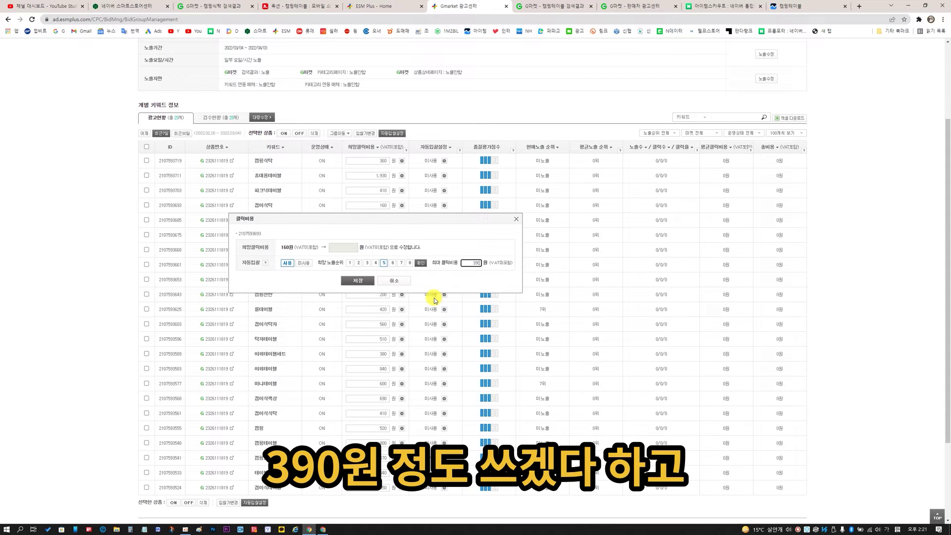
click(452, 277)
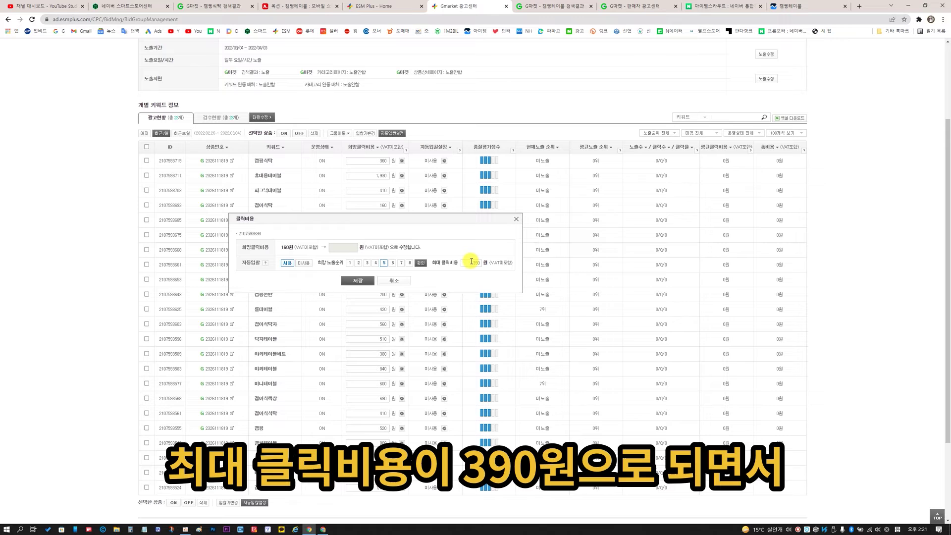
click(383, 264)
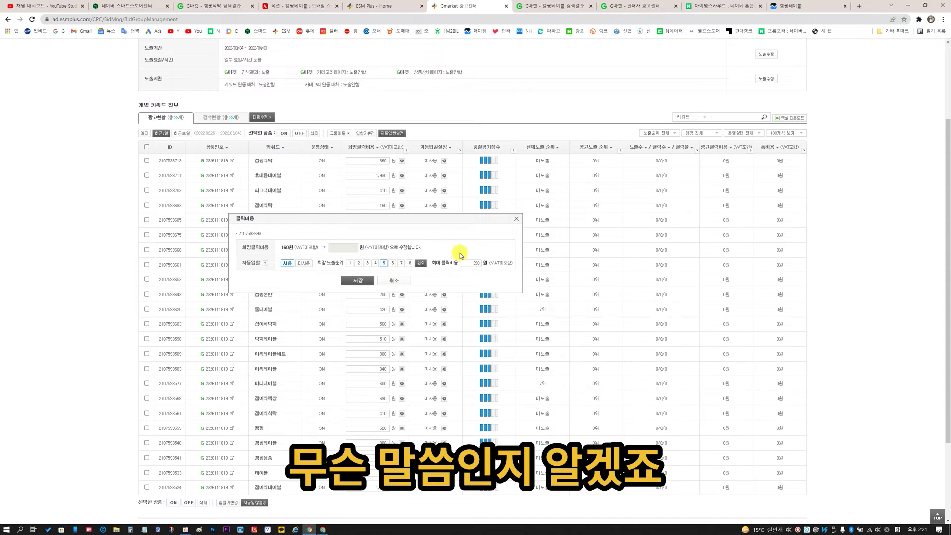
click(516, 219)
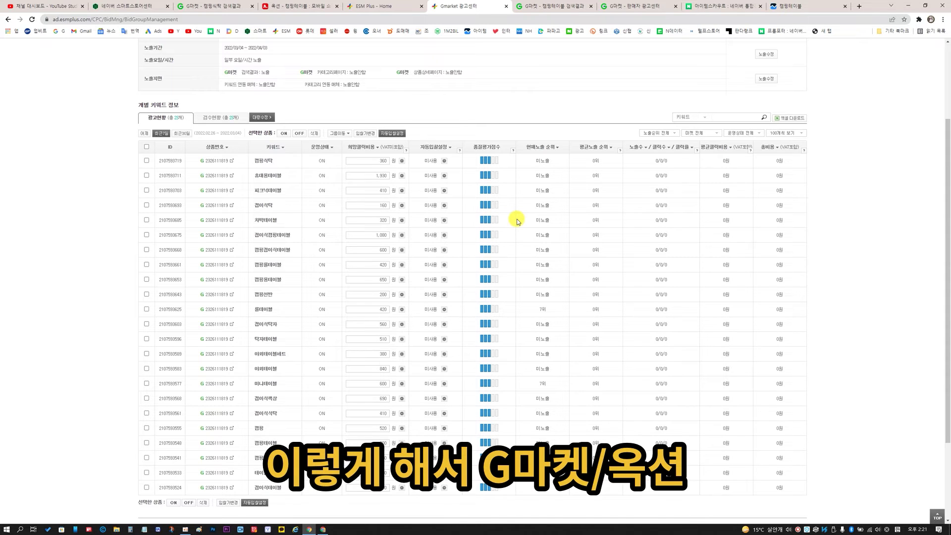
scroll(517, 221, up, 3)
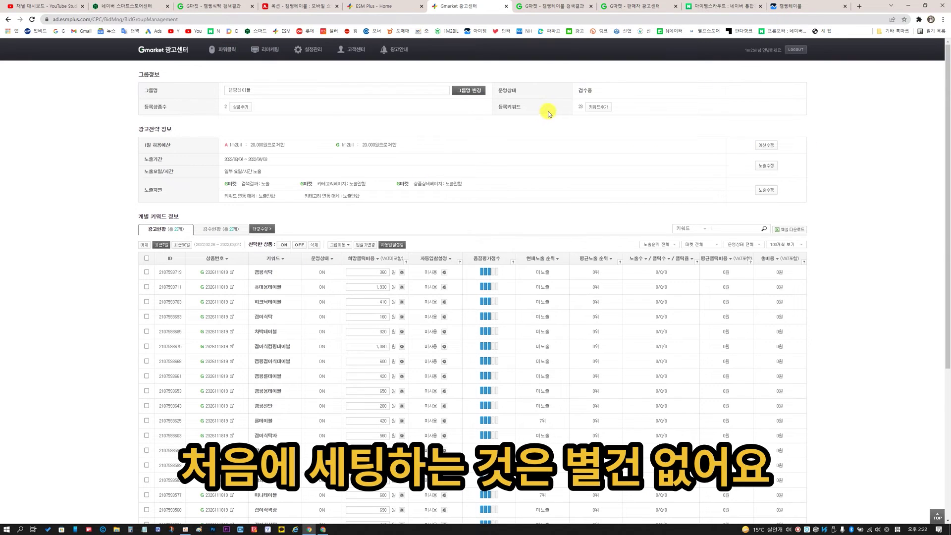
Step: Switch to the Gmarket 캠핑테이블 search results and examine where the keyword ads appear among the listed products
click(534, 5)
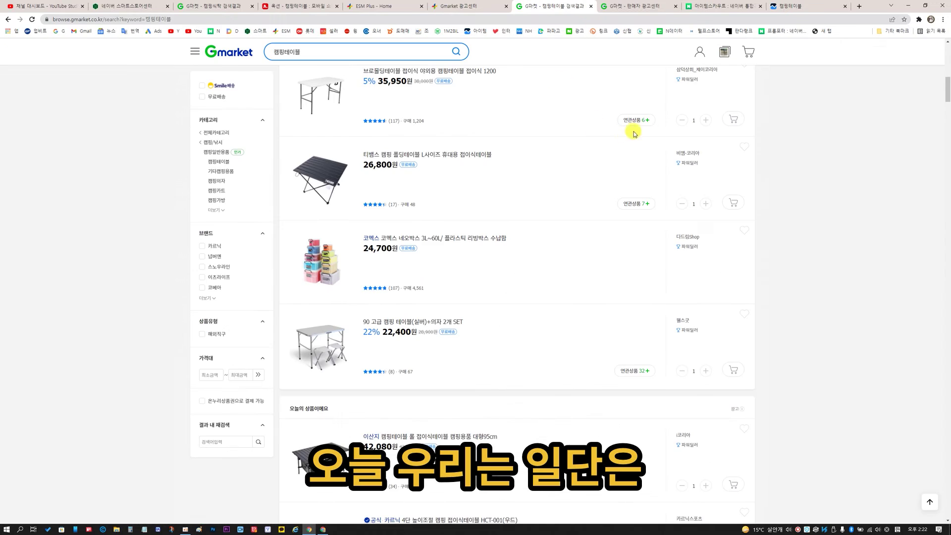
scroll(622, 139, up, 5)
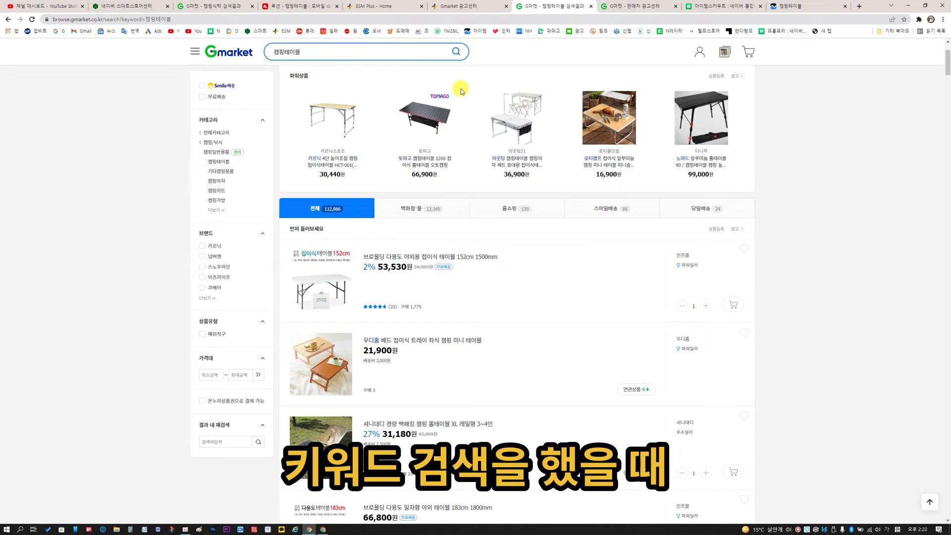
scroll(297, 195, down, 1)
scroll(530, 244, down, 5)
scroll(530, 244, down, 15)
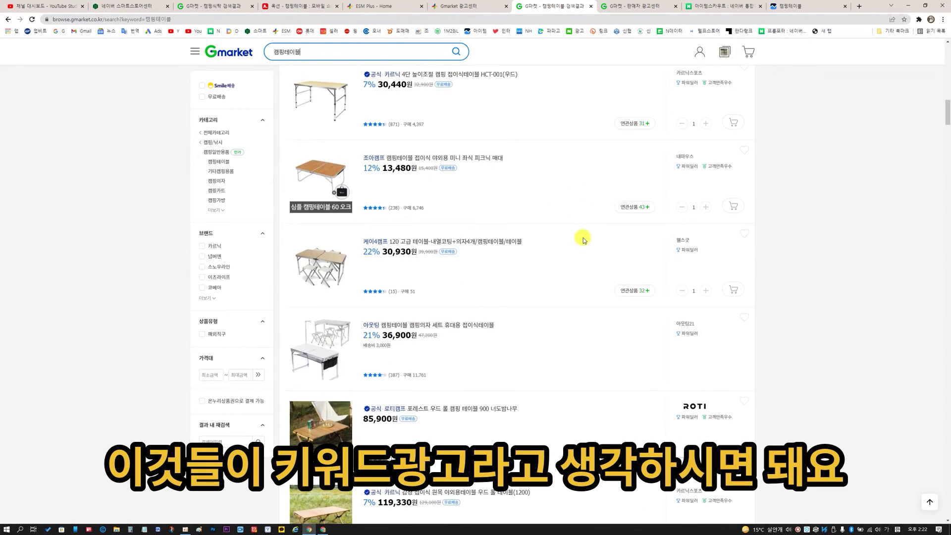
scroll(530, 213, up, 15)
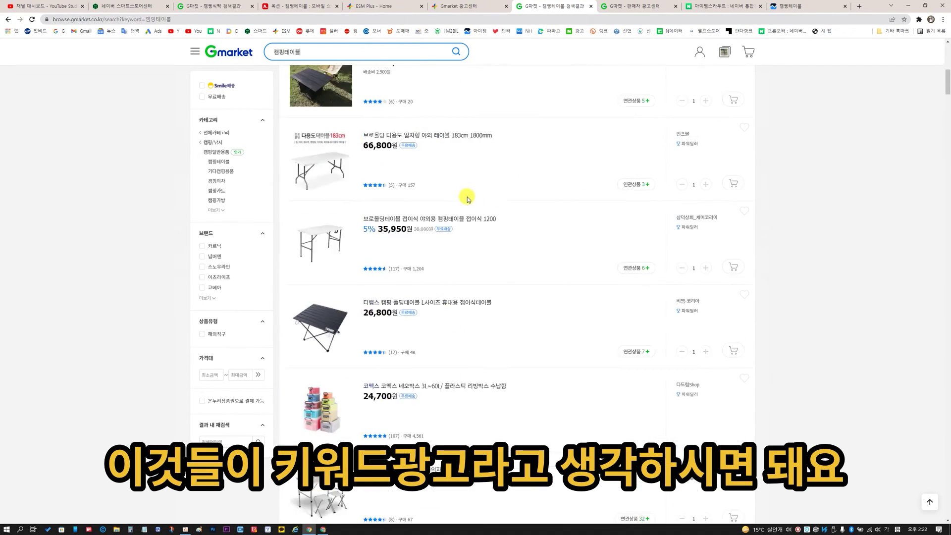
Step: Locate 지마켓 광고센터 under 광고/부가서비스 in ESM Plus, and return to the open Gmarket ad center
click(351, 8)
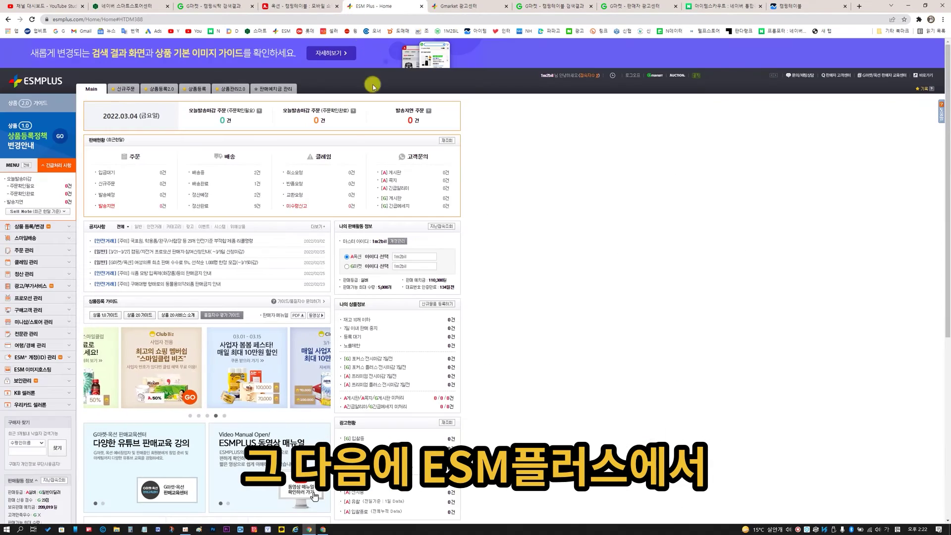
click(26, 286)
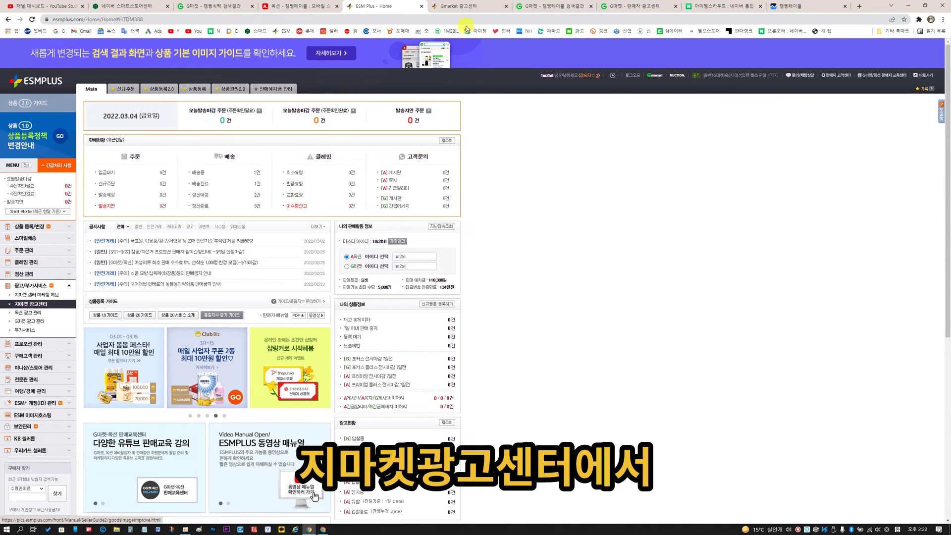
click(464, 7)
mouse_move(228, 49)
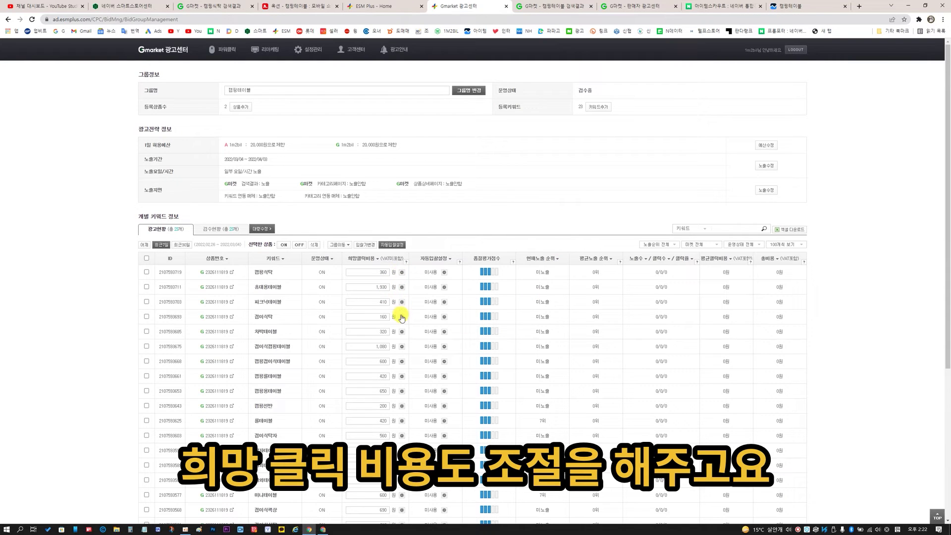
Step: Review the 캠핑테이블 group's individual keywords with their desired click costs, quality scores and current exposure ranks
scroll(495, 267, down, 1)
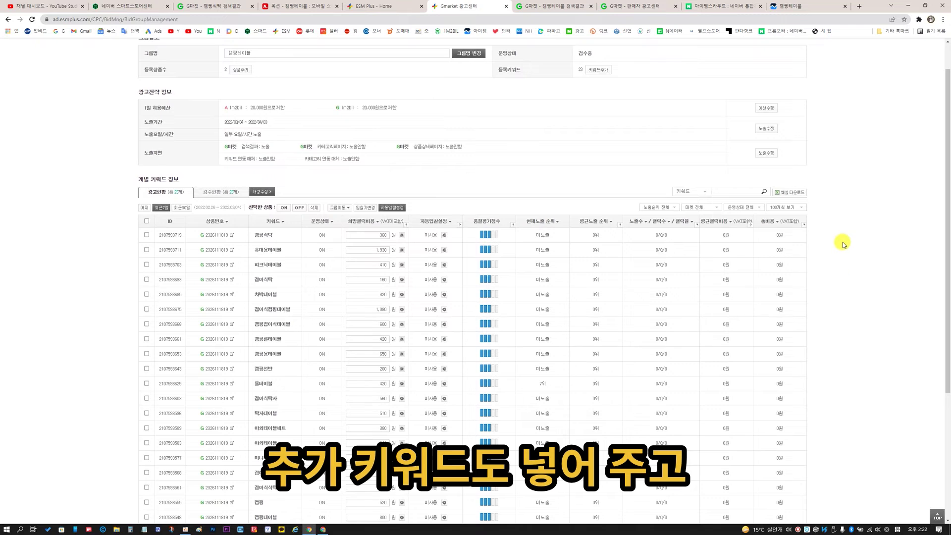
scroll(842, 241, down, 3)
scroll(186, 234, up, 3)
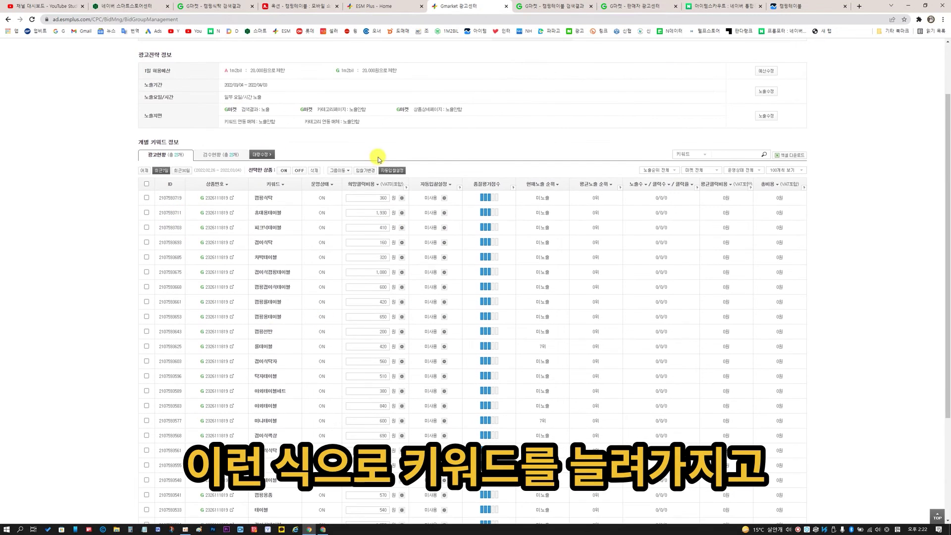
scroll(314, 361, down, 3)
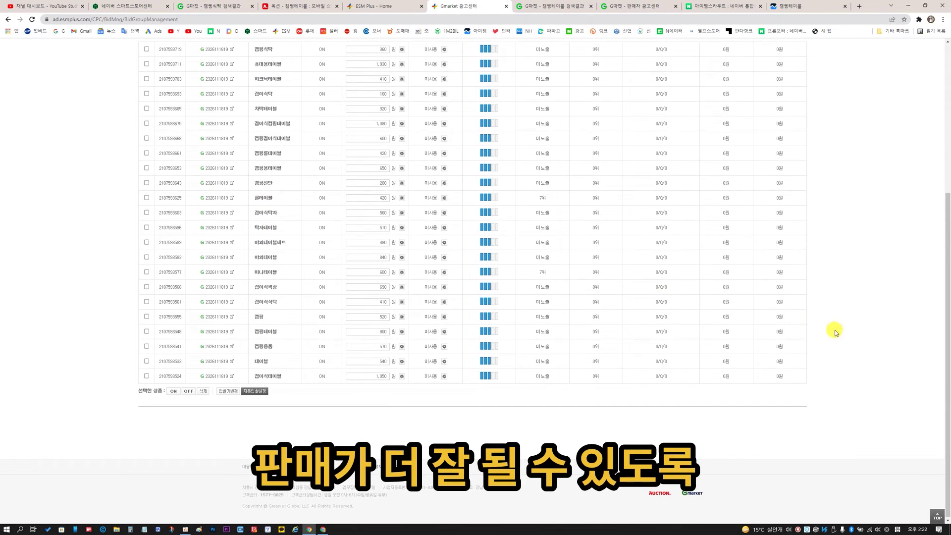
scroll(792, 317, up, 5)
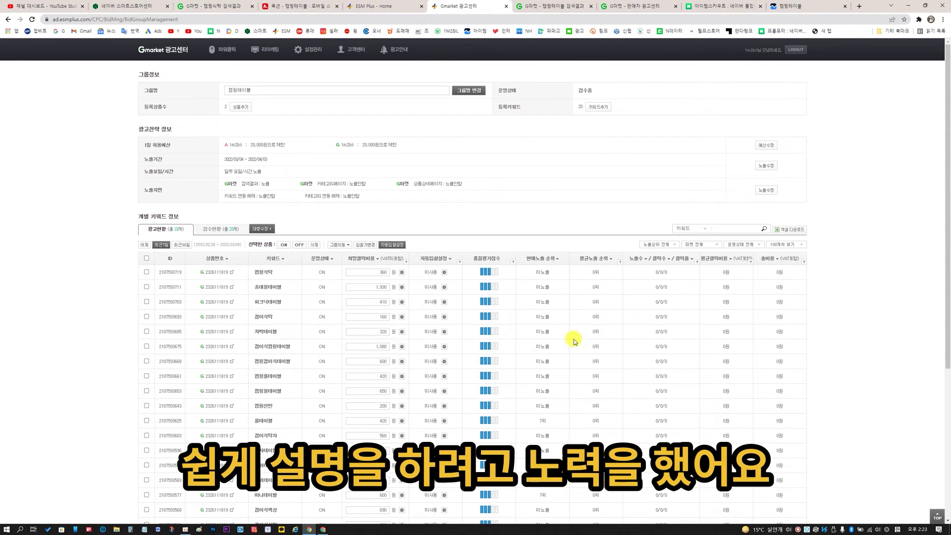
Step: Check the 판매 예치금 balance in ESM Plus, and go back to the 파워클릭 options in the Gmarket ad center
click(372, 7)
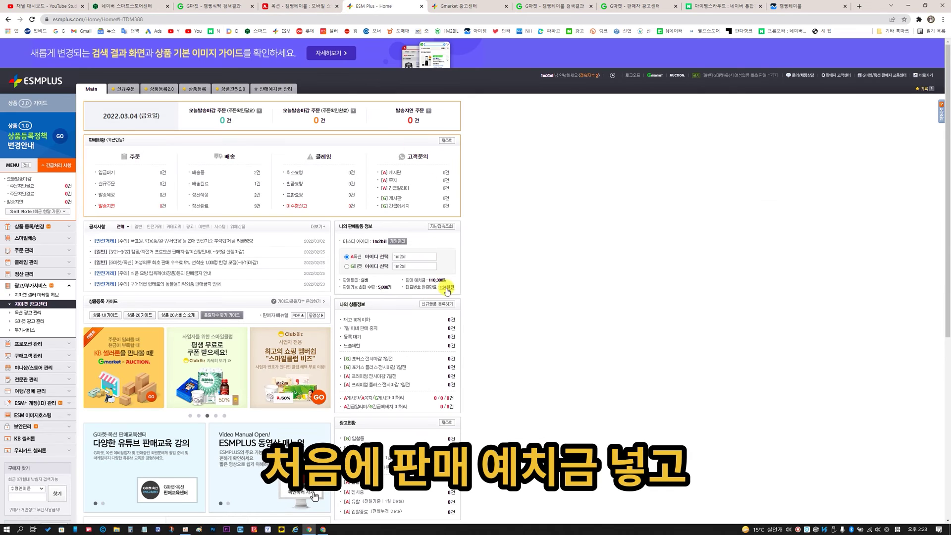
click(441, 6)
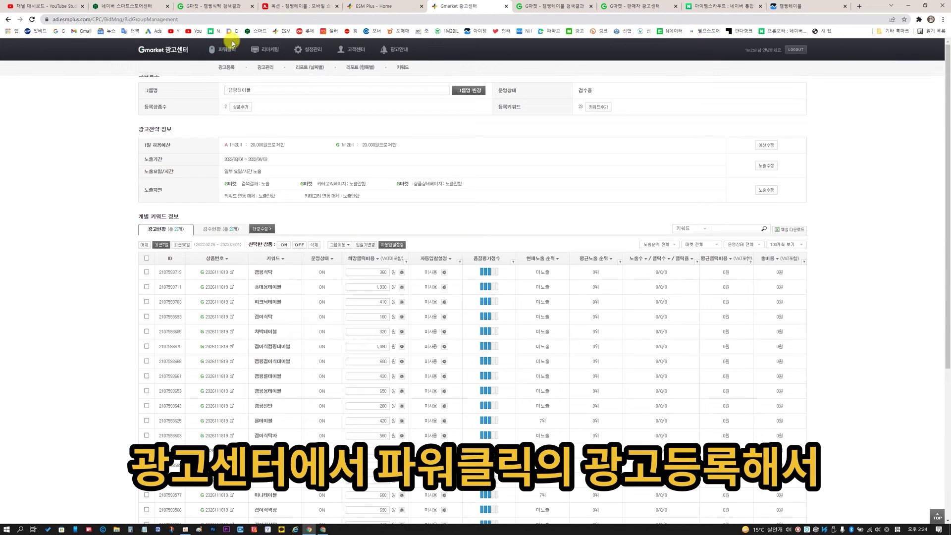